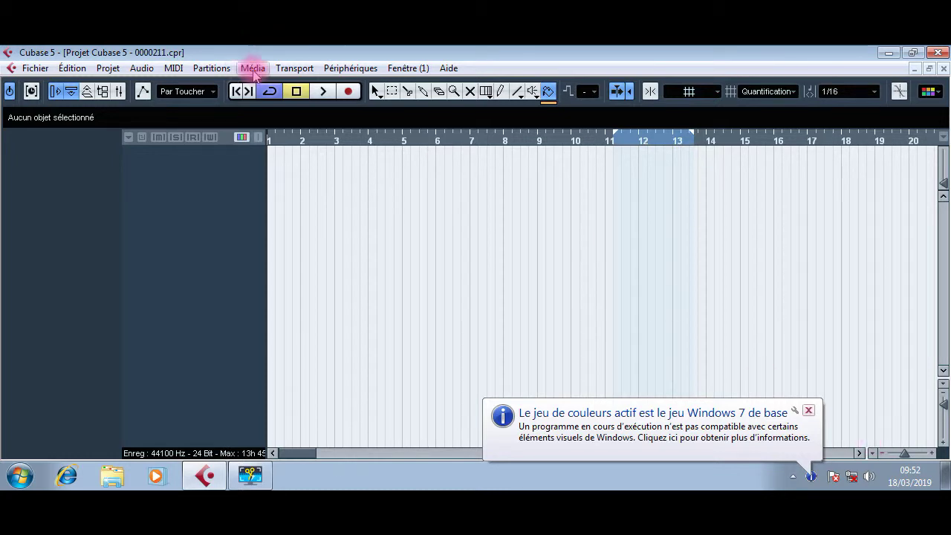
Step: Switch the project tempo from track to fixed mode and set it to 110 BPM
click(312, 67)
click(332, 85)
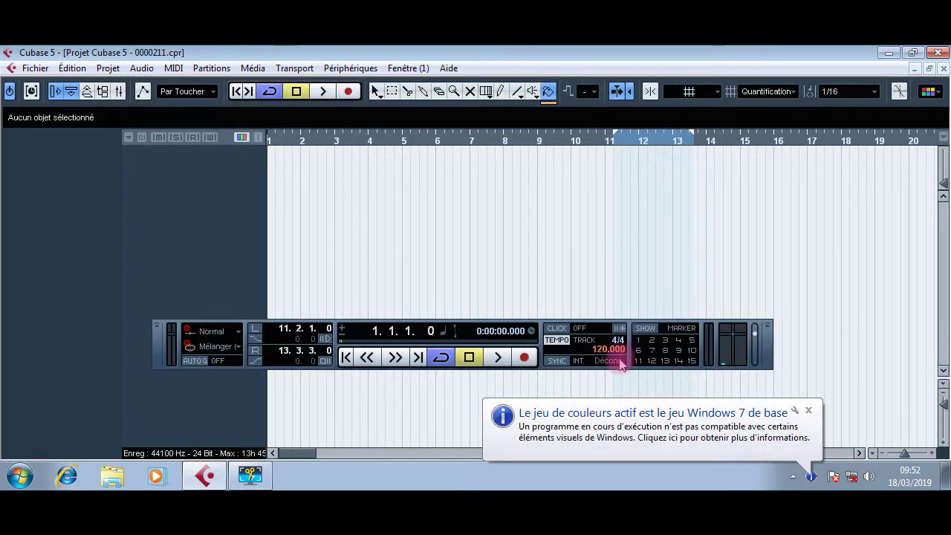
click(563, 342)
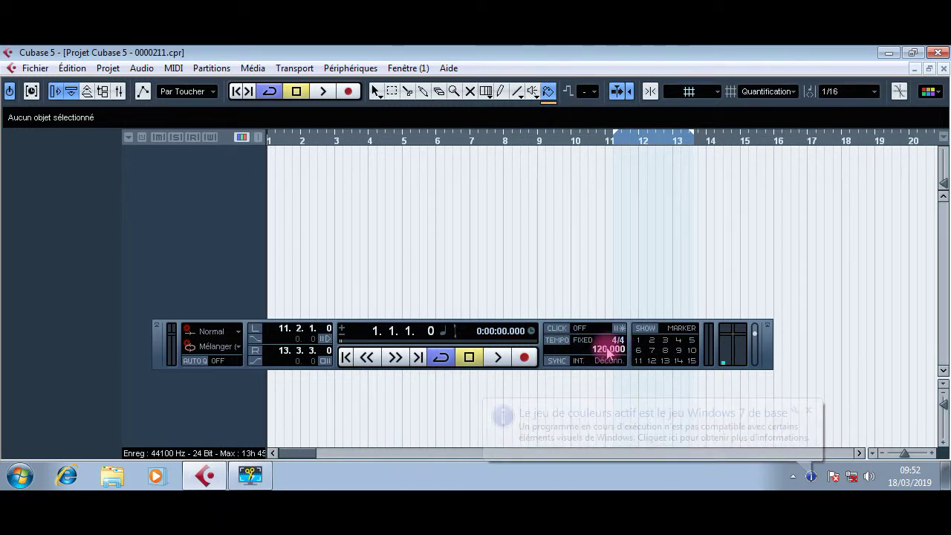
scroll(608, 353, up, 2)
scroll(608, 352, down, 5)
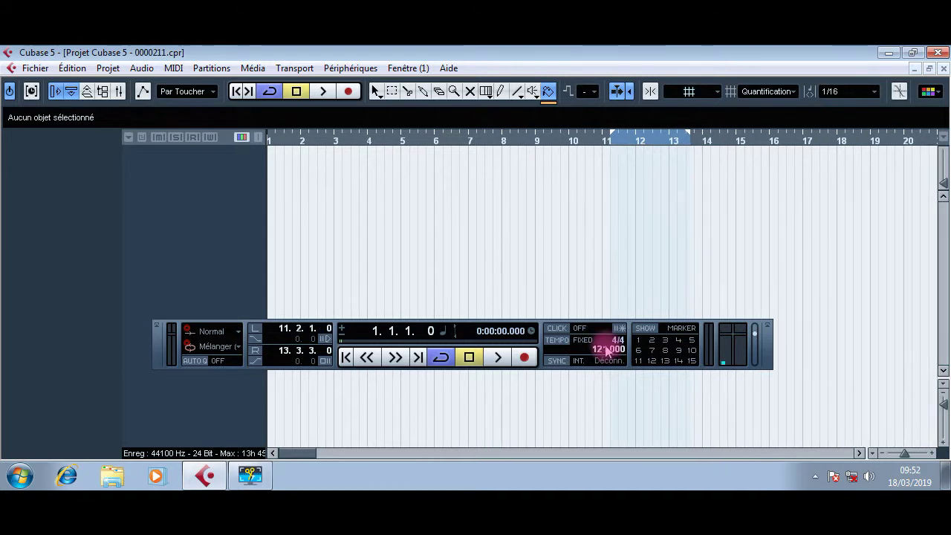
double_click(607, 350)
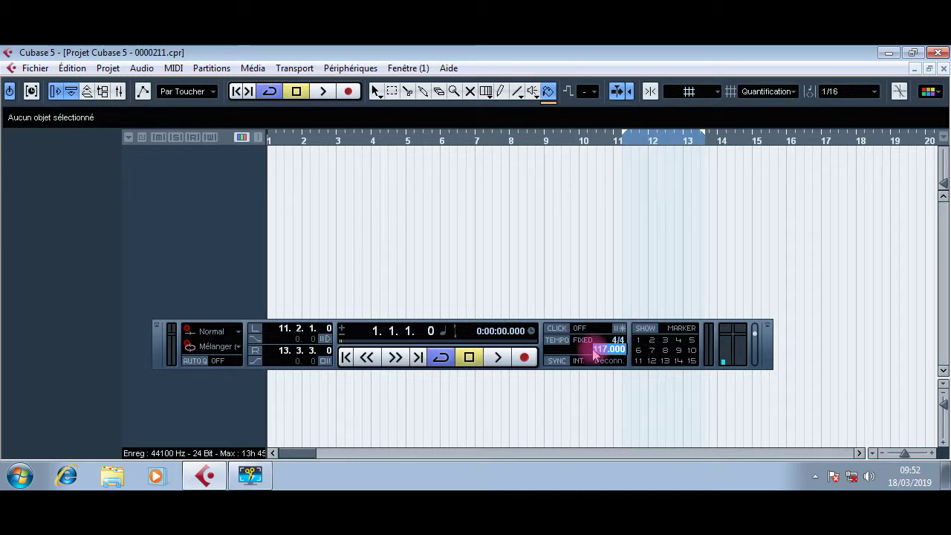
text(1)
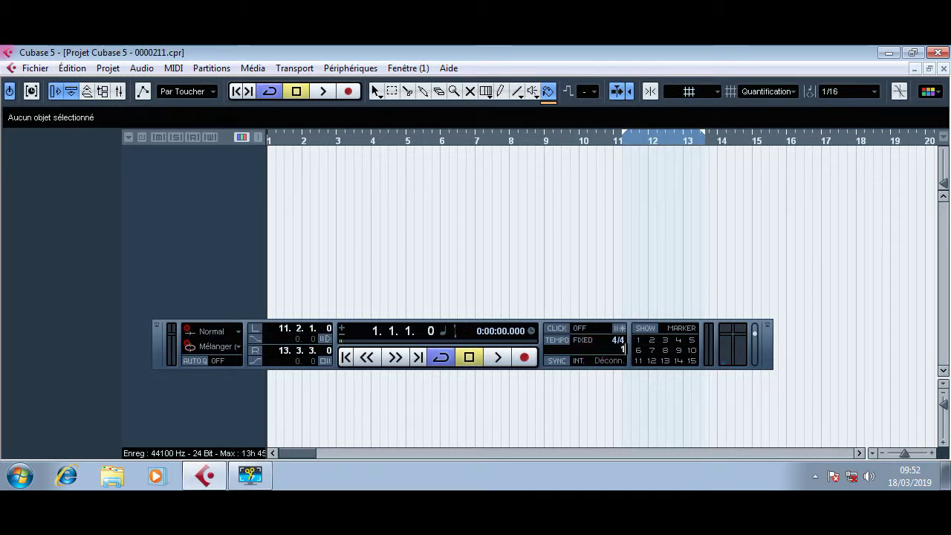
text(10)
key(Return)
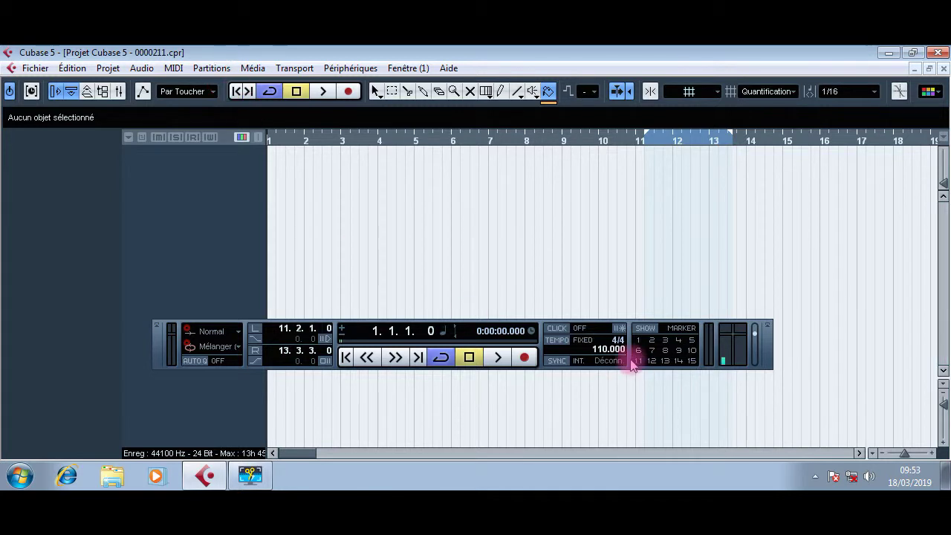
click(767, 324)
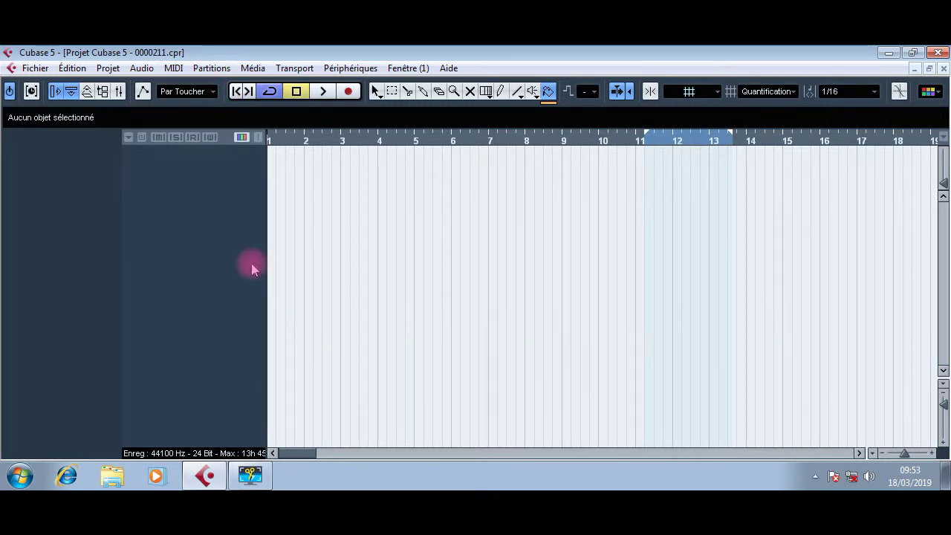
right_click(198, 153)
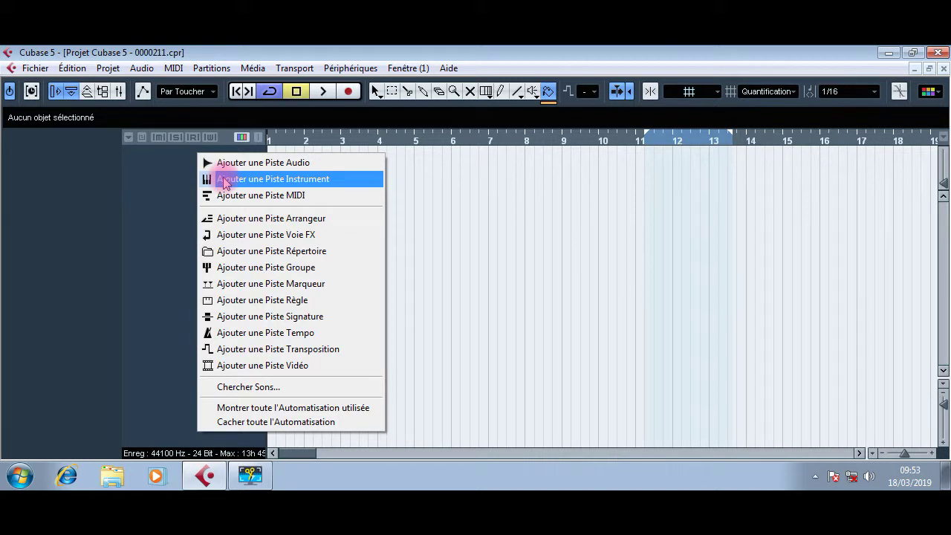
click(225, 180)
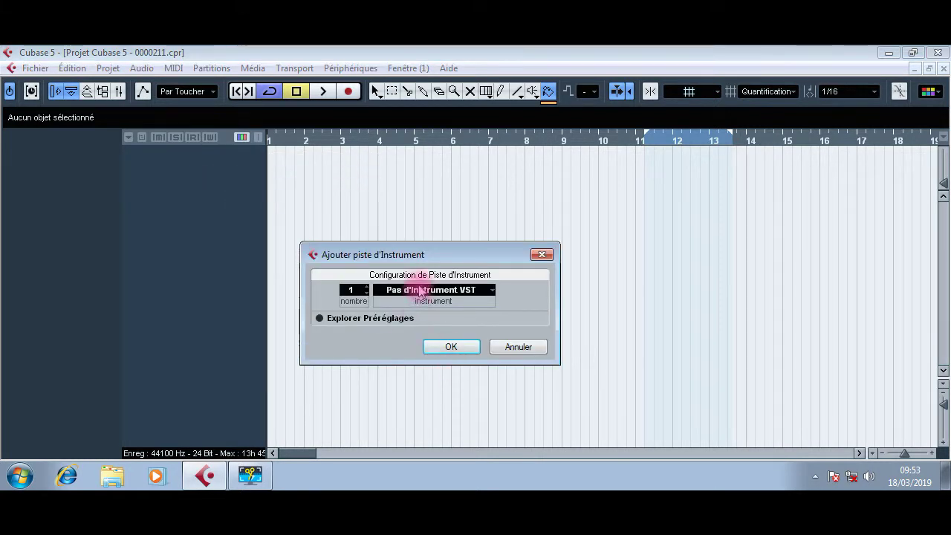
drag(423, 257, 481, 187)
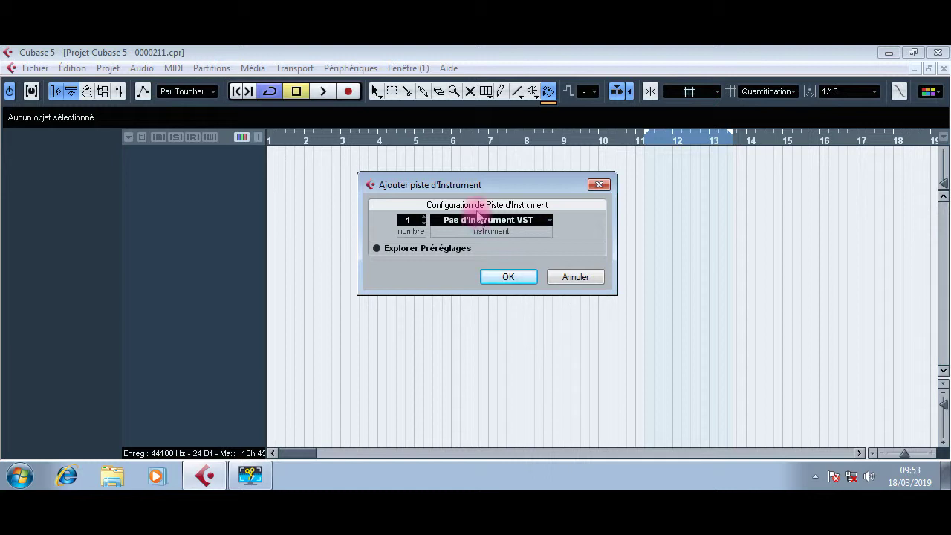
click(597, 184)
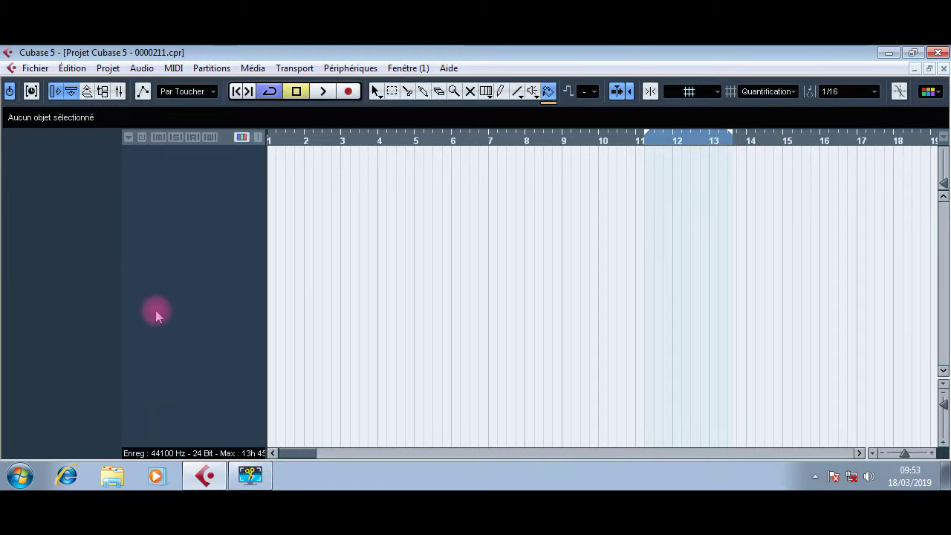
Step: Add one instrument track using the LM-7 VST instrument
right_click(181, 163)
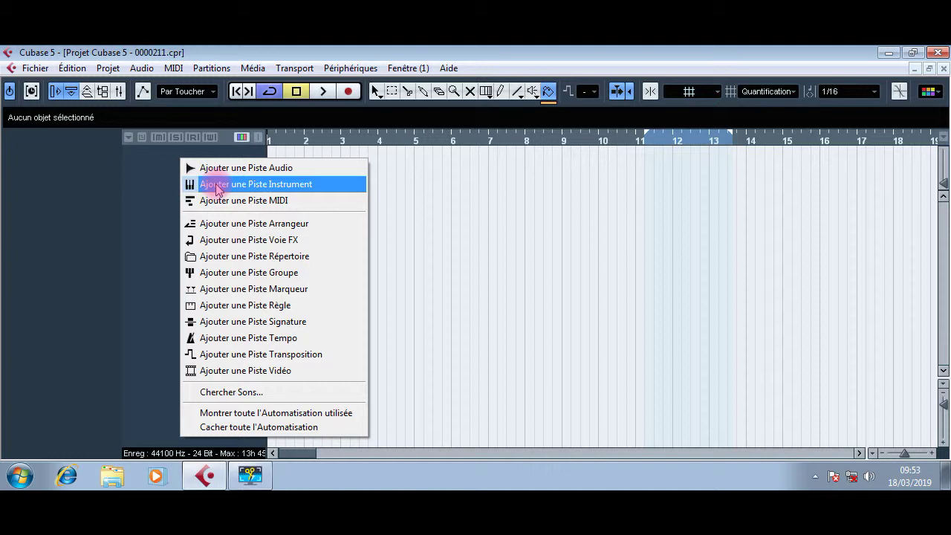
click(241, 186)
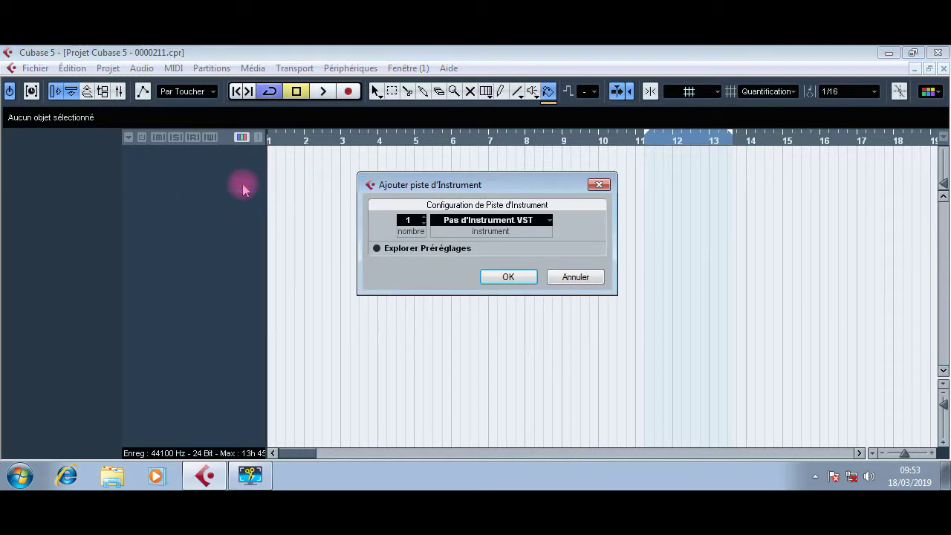
click(498, 221)
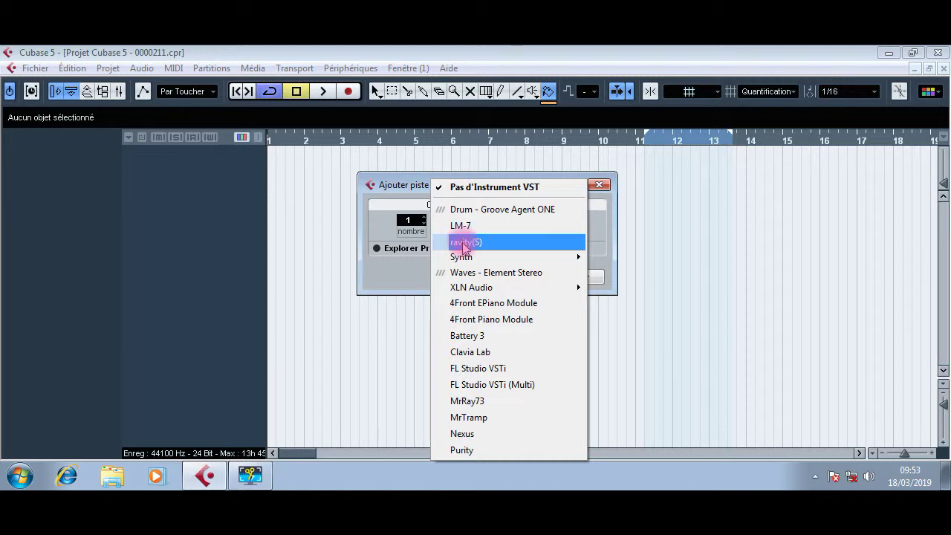
click(475, 226)
click(501, 276)
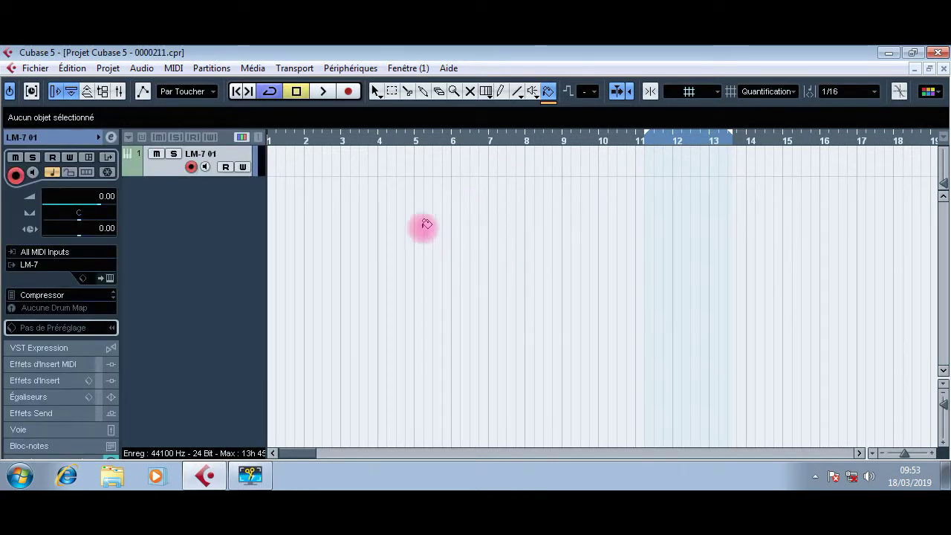
Step: Set the loop range from bar 2 to bar 4 with snapping to the Mesure grid, and activate the object selection tool
drag(305, 126, 379, 160)
click(777, 90)
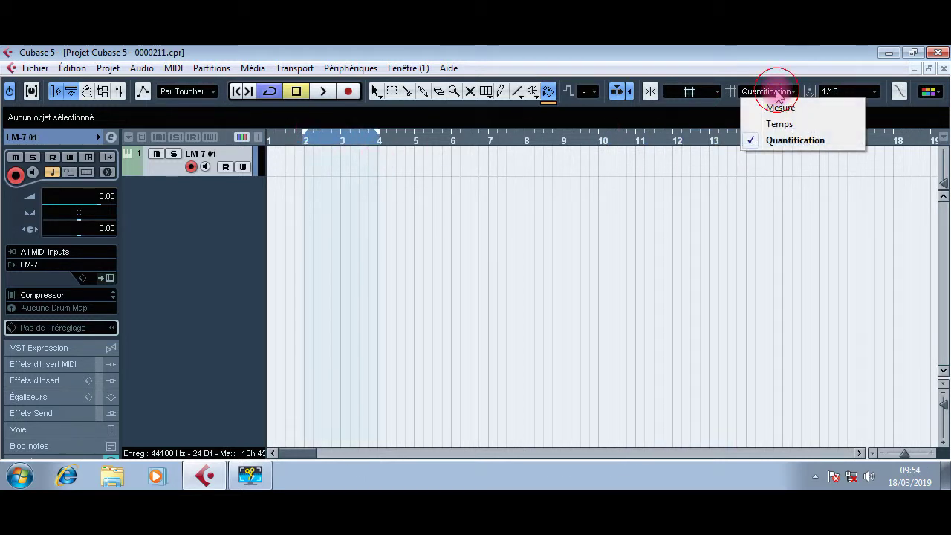
click(777, 110)
click(652, 90)
mouse_move(379, 139)
mouse_down()
mouse_move(435, 141)
mouse_move(378, 143)
mouse_up()
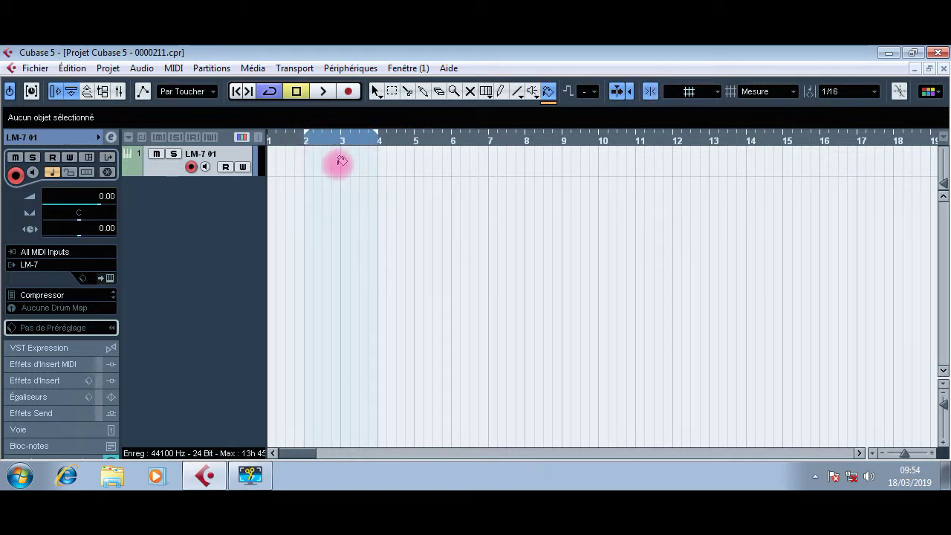
key(1)
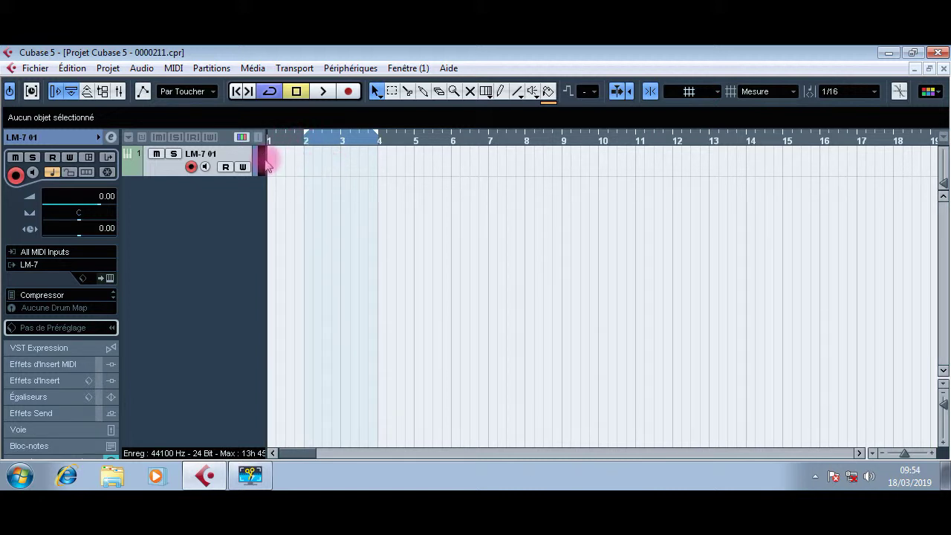
double_click(335, 164)
double_click(338, 162)
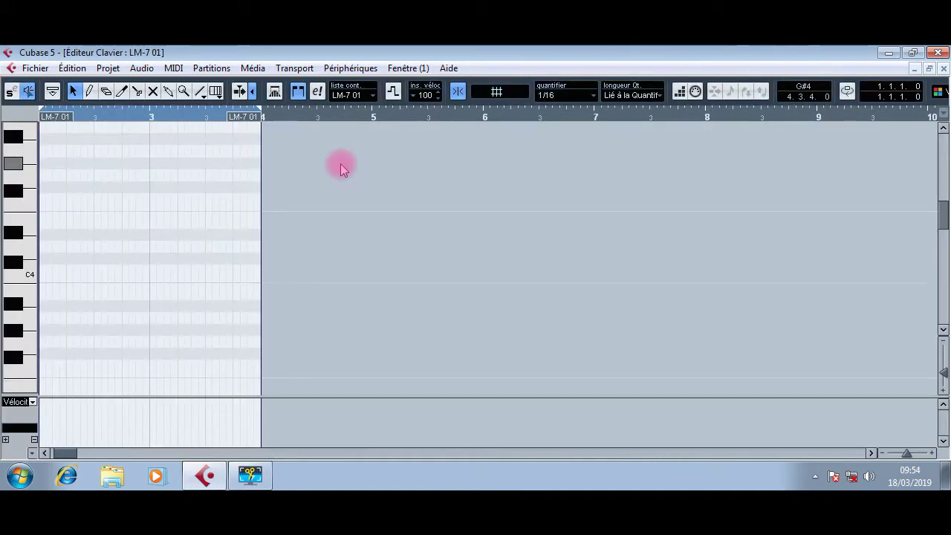
click(944, 69)
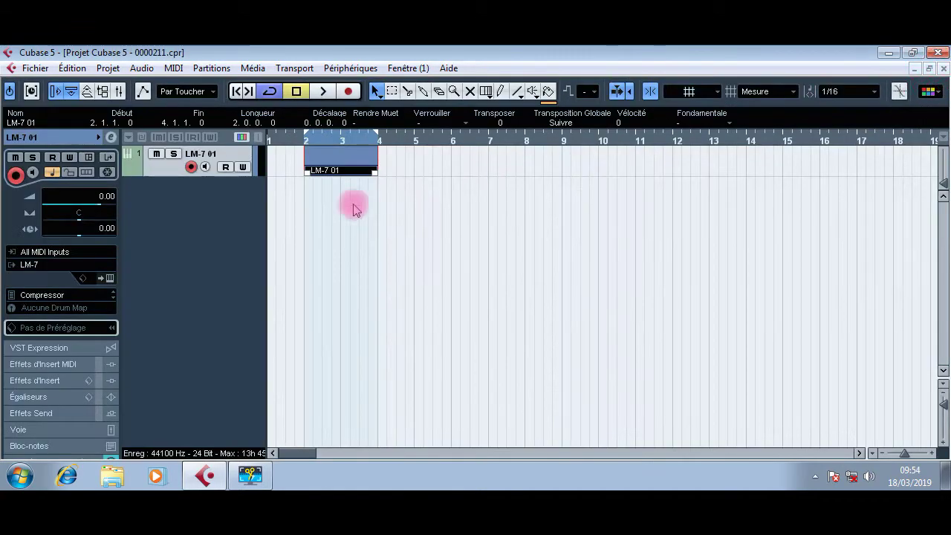
right_click(342, 165)
click(403, 161)
click(361, 159)
right_click(406, 170)
click(405, 169)
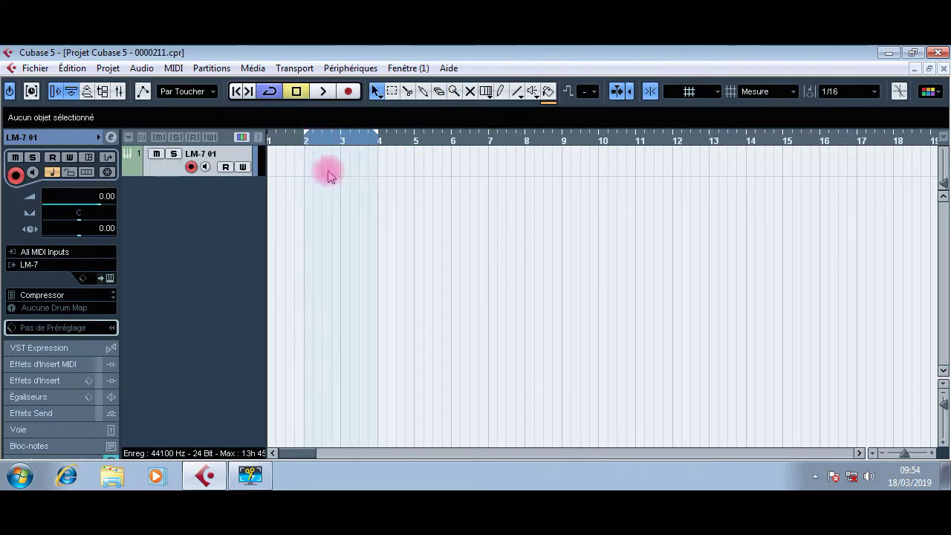
right_click(330, 174)
click(324, 165)
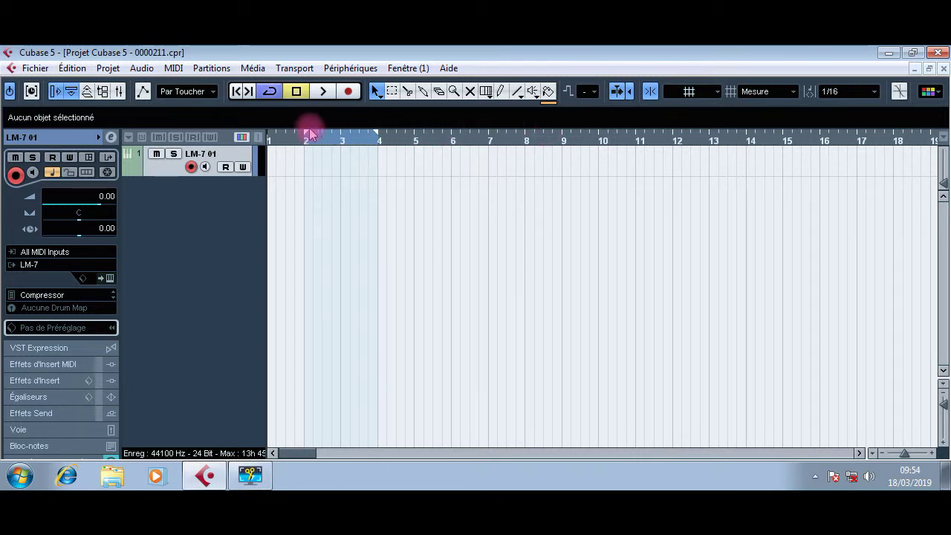
Step: Create an empty MIDI part between bars 2 and 4 on the LM-7 track and open it in the key editor
double_click(347, 161)
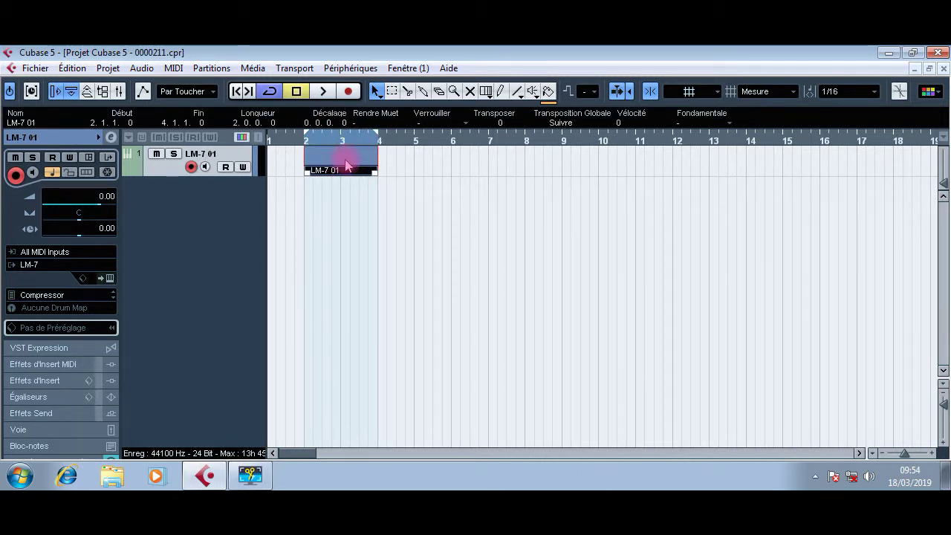
double_click(346, 163)
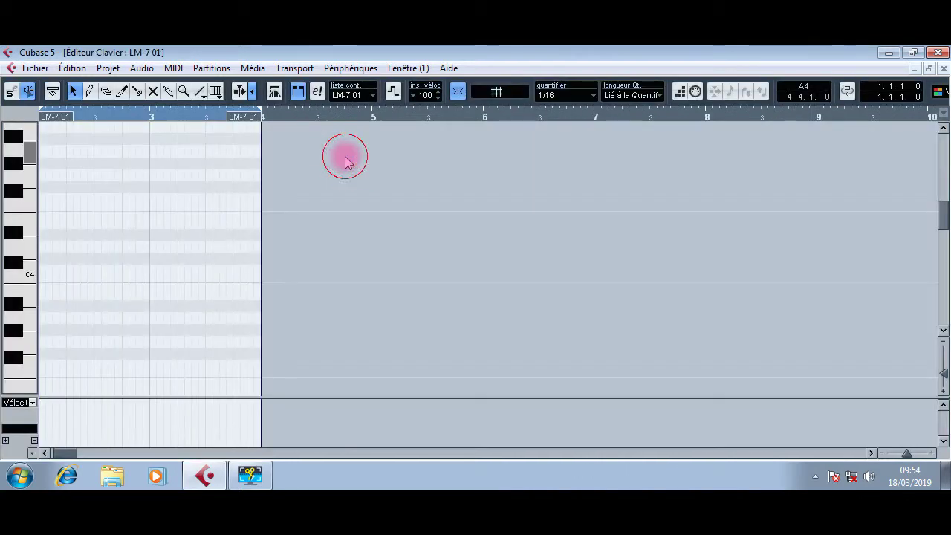
drag(67, 451, 64, 450)
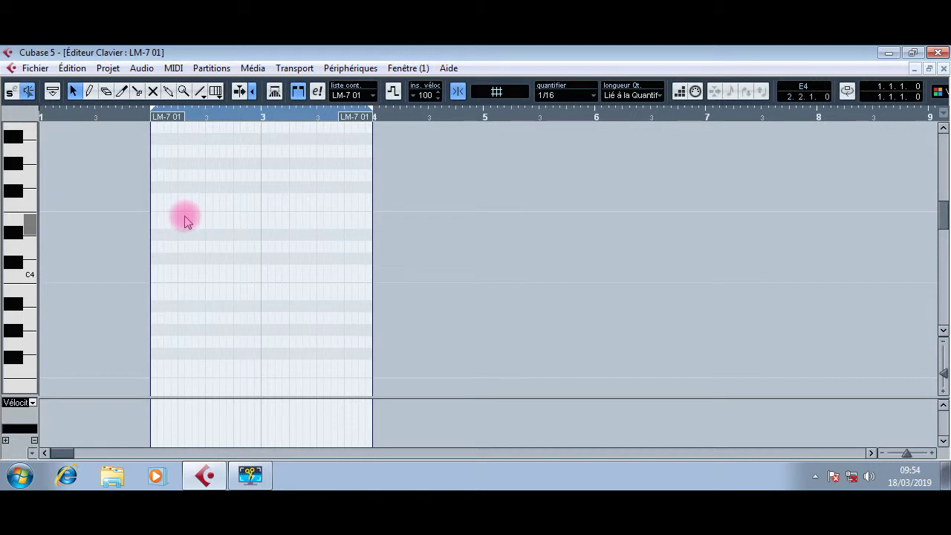
key(h)
key(h)
key(h)
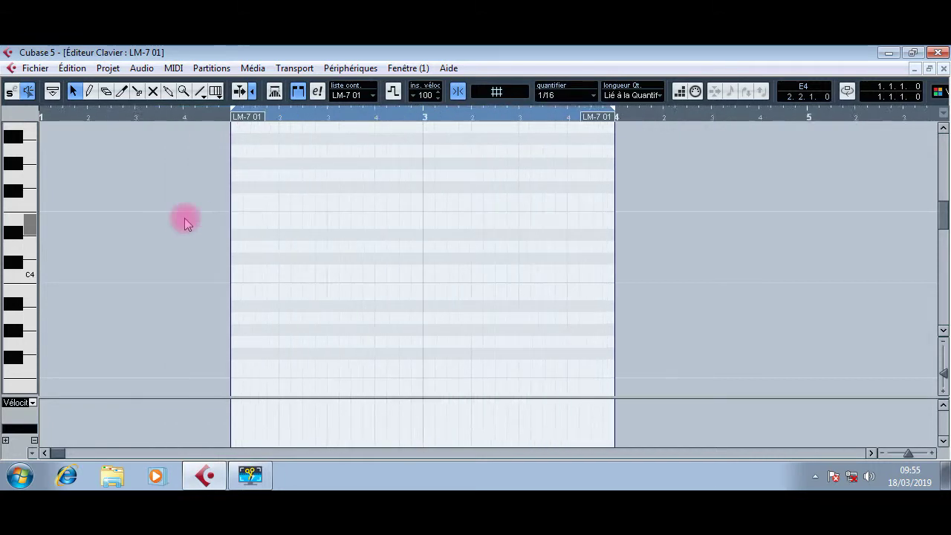
key(h)
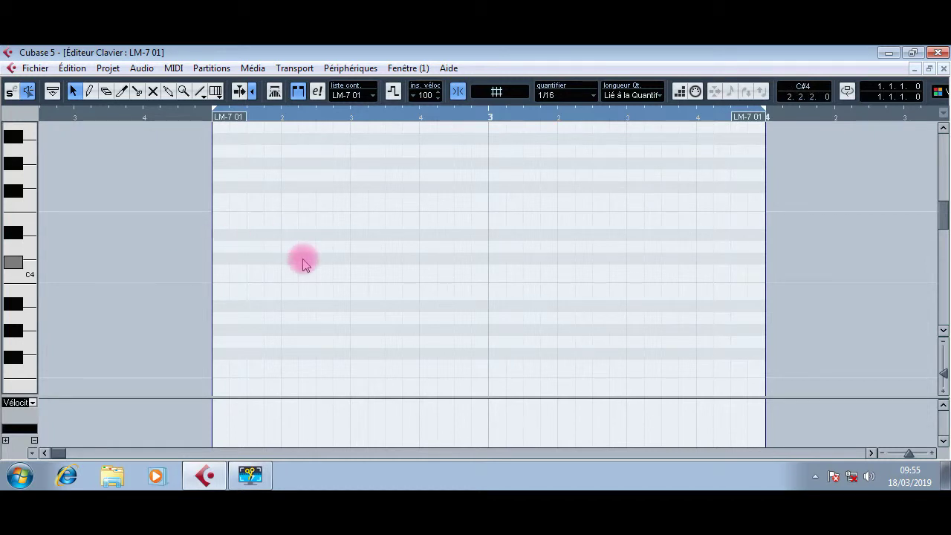
scroll(303, 262, down, 4)
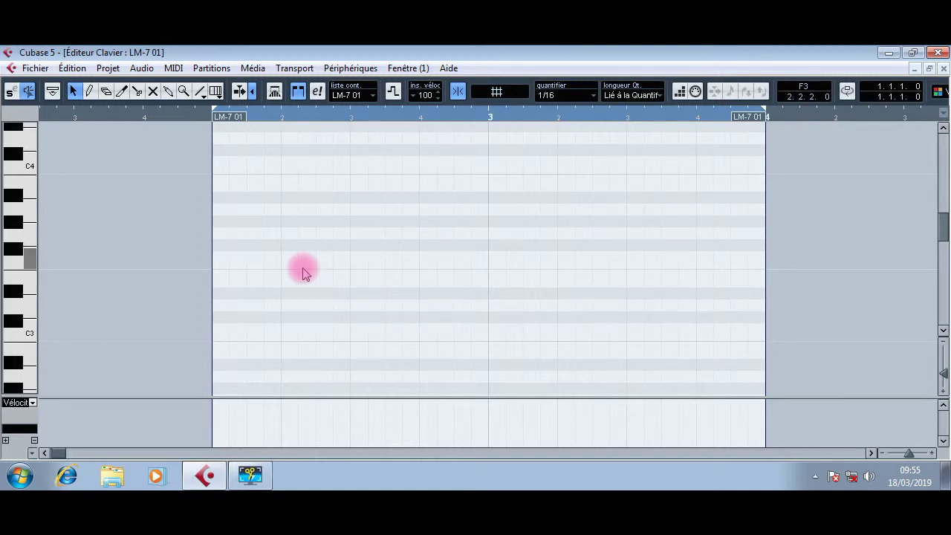
Step: Turn on the metronome click and play the project from its beginning
key(space)
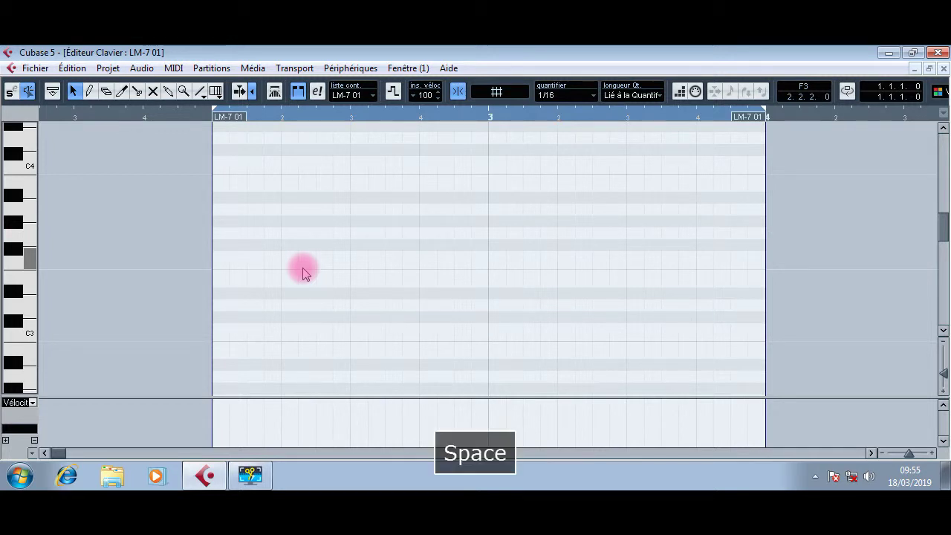
key(space)
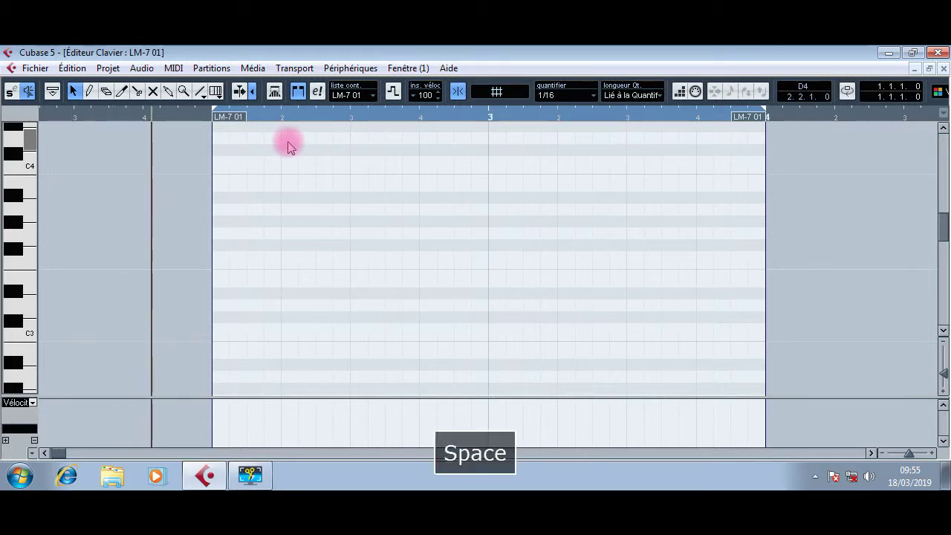
key(F2)
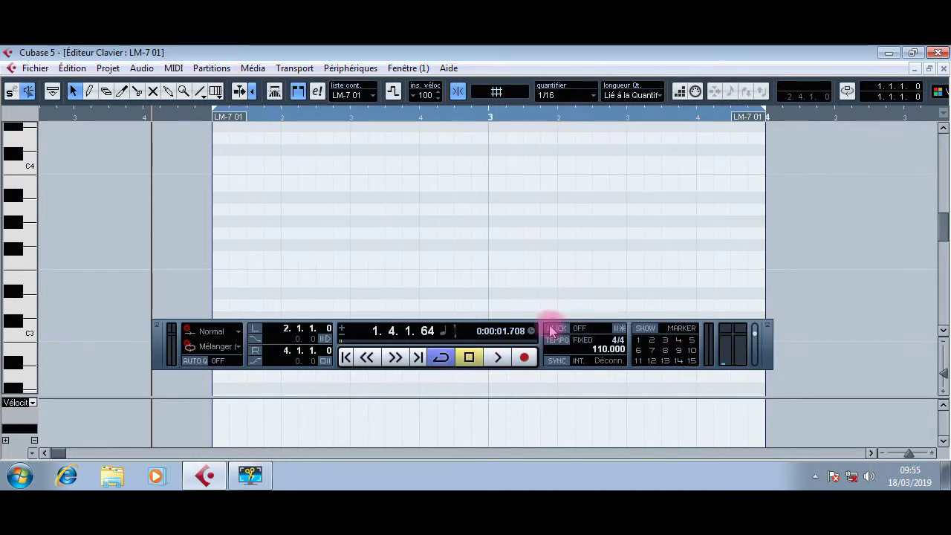
click(345, 358)
key(space)
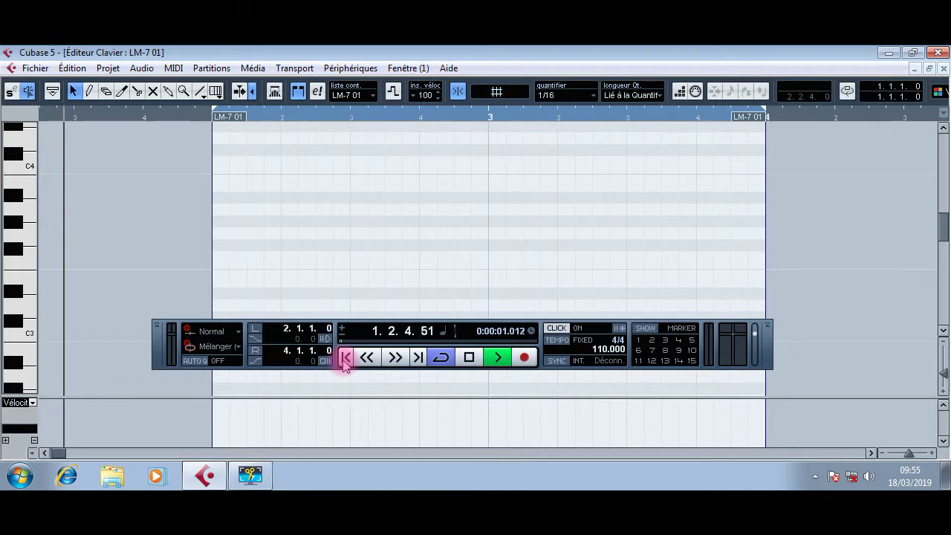
key(space)
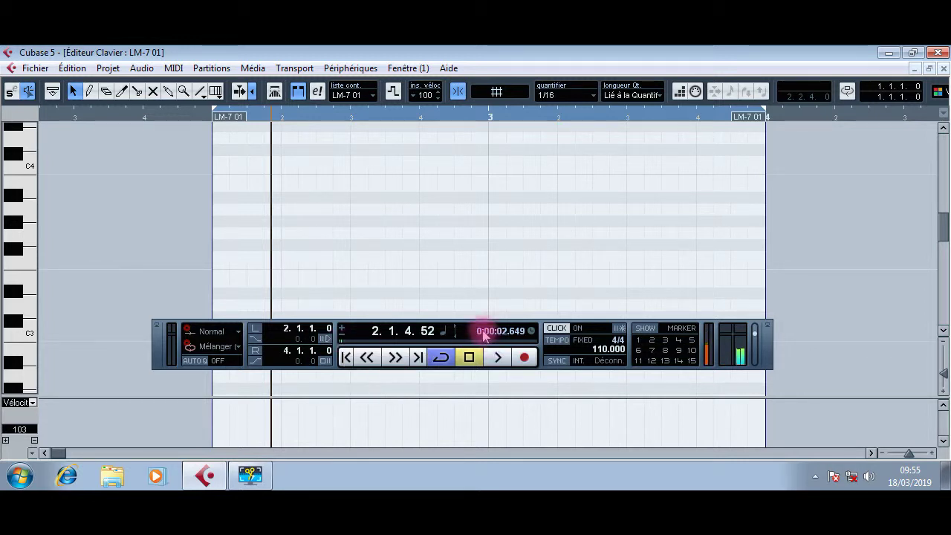
click(349, 359)
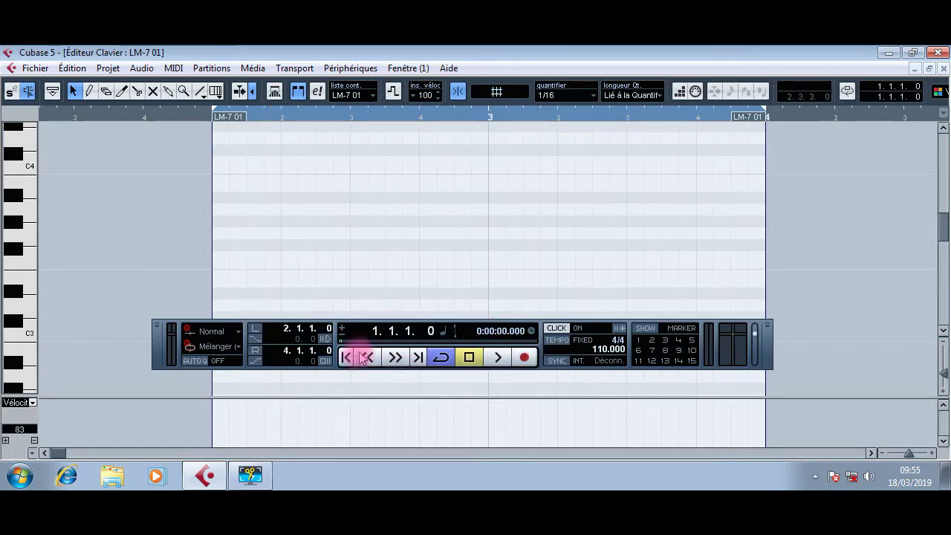
key(space)
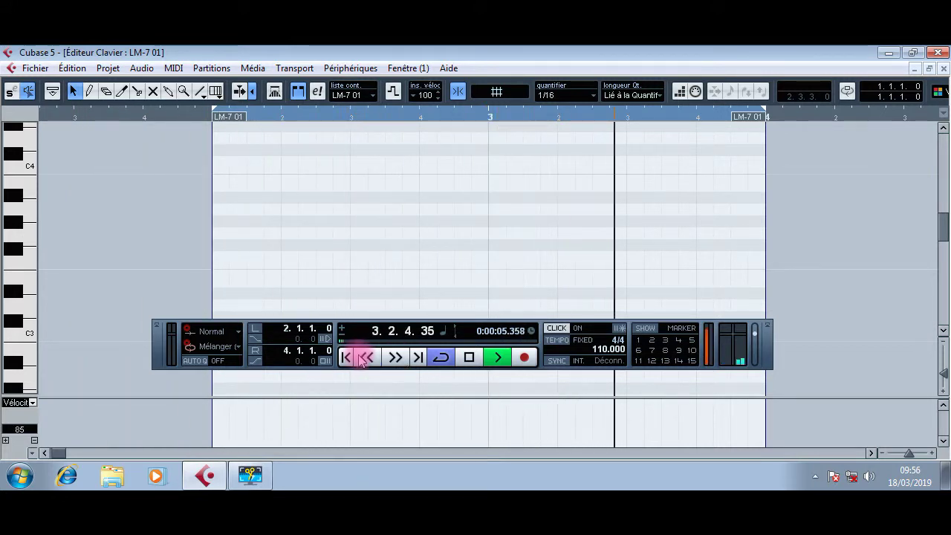
Step: Record four C1 notes across the two-bar loop, roughly on beats 1 and 3 of each bar, and stop the transport
scroll(547, 249, down, 3)
scroll(547, 248, up, 2)
click(527, 359)
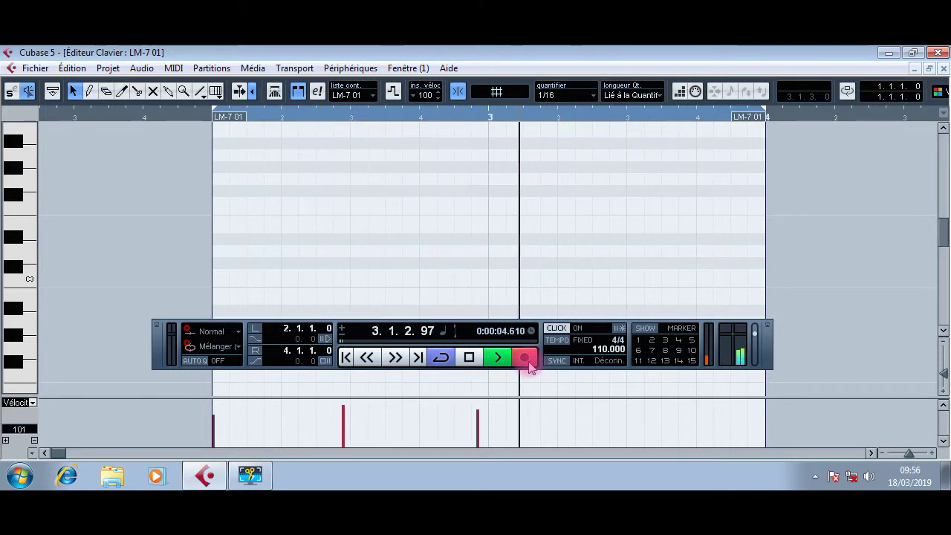
click(528, 360)
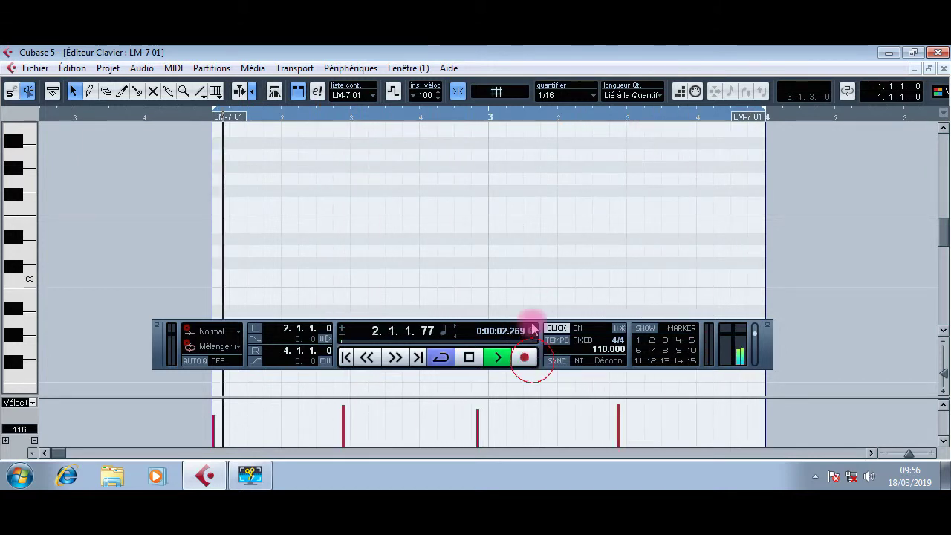
key(space)
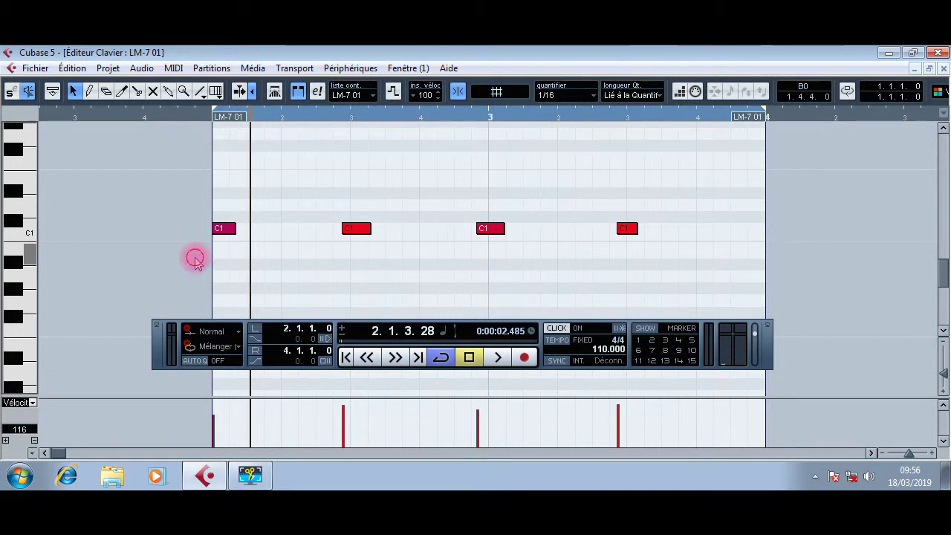
Step: Shift all four C1 notes together so the second one falls on beat 3 of bar 2
click(684, 199)
click(353, 230)
drag(349, 232, 353, 229)
click(324, 259)
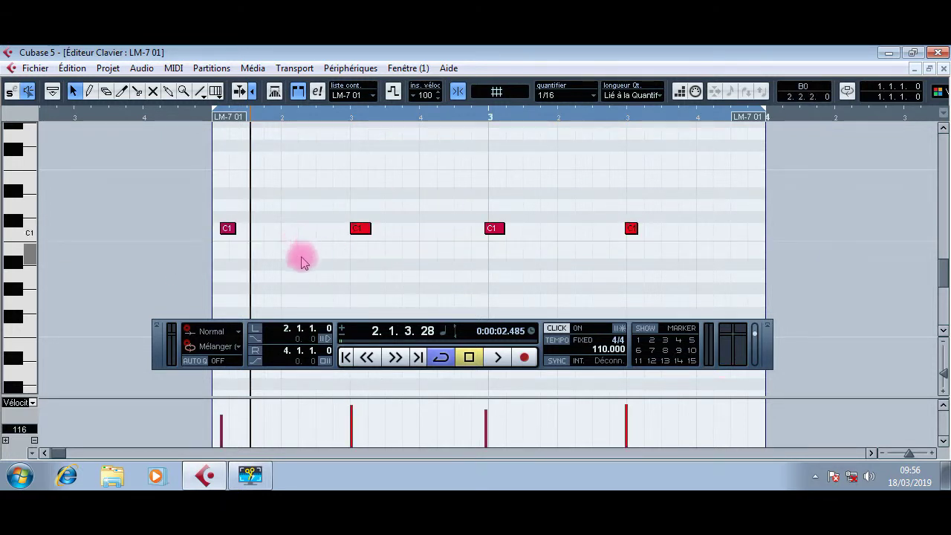
drag(255, 227, 940, 177)
click(446, 198)
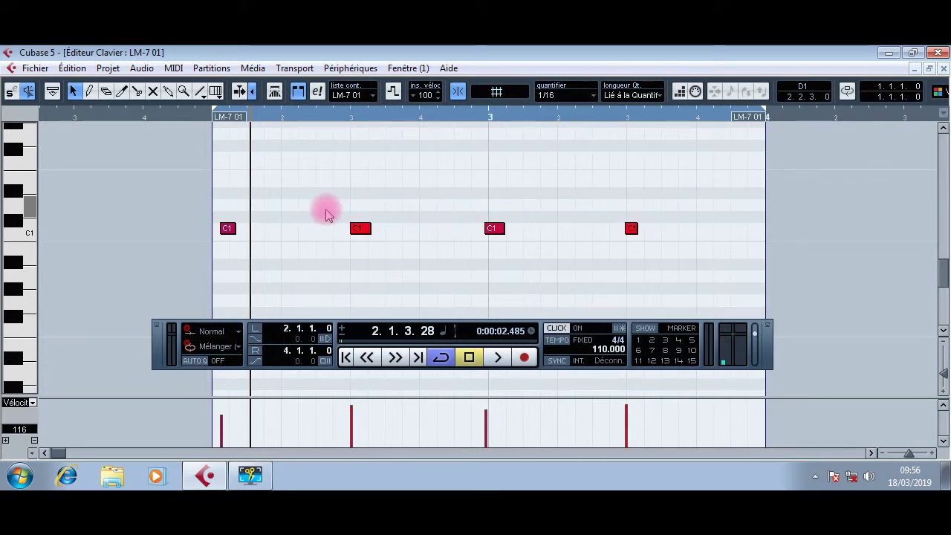
Step: Align the remaining C1 notes to beat 1 of bar 2 and beats 1 and 3 of bar 3, and play the loop
drag(223, 228, 215, 227)
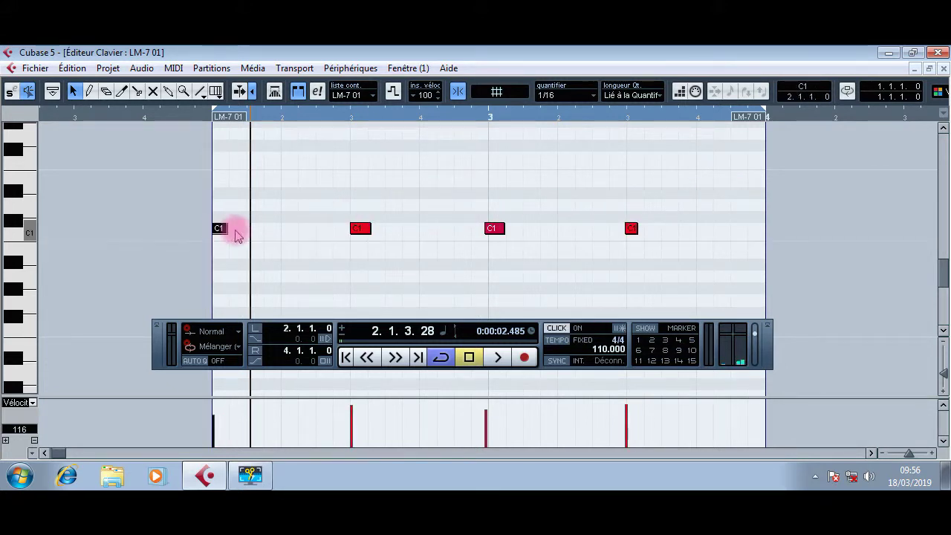
mouse_move(494, 230)
mouse_down()
mouse_move(506, 239)
mouse_move(499, 229)
mouse_up()
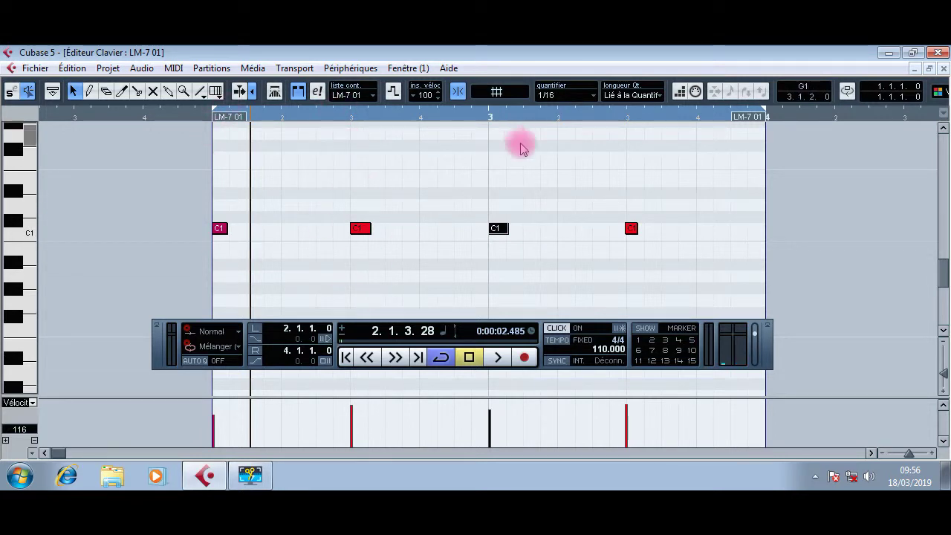
mouse_move(631, 225)
mouse_down()
mouse_move(620, 229)
mouse_move(637, 242)
mouse_up()
key(space)
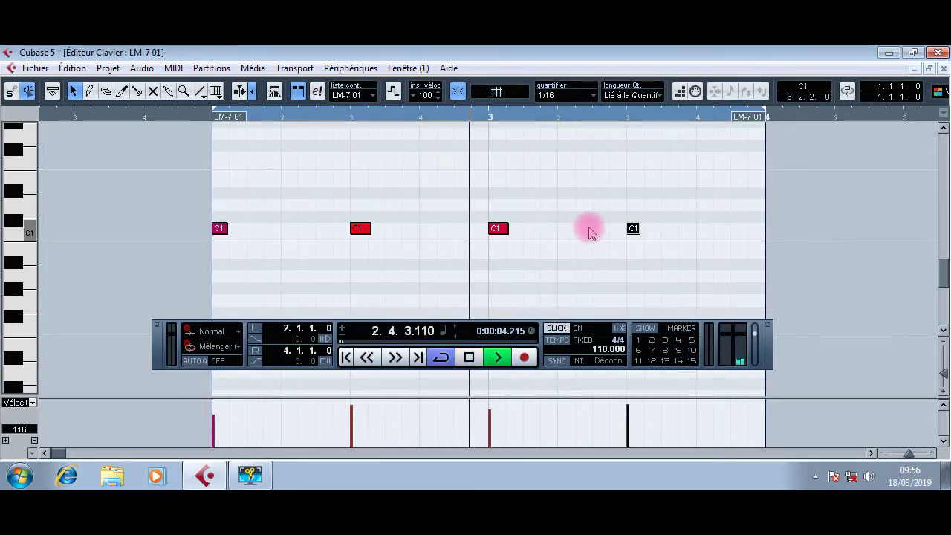
click(582, 234)
key(space)
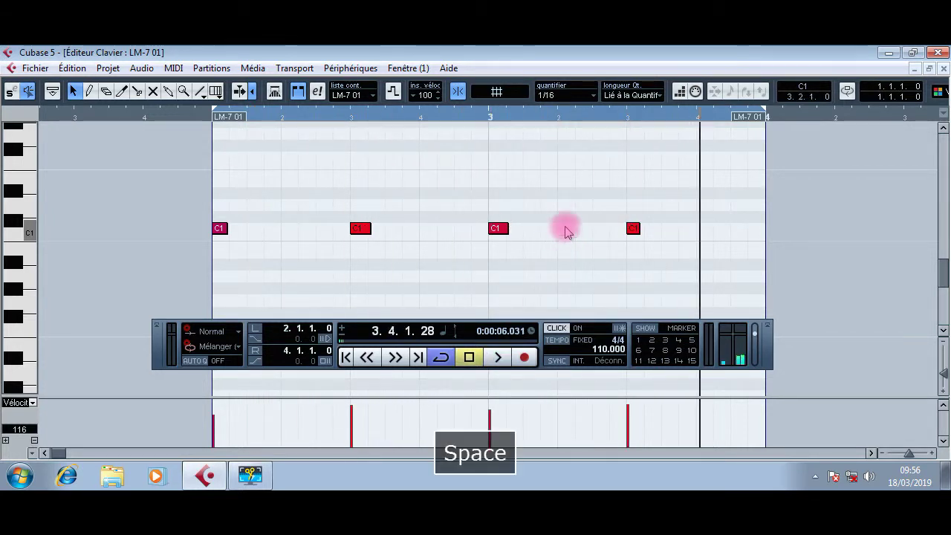
Step: Record two F#1 notes around beat 4 of bar 2 and stop the transport
right_click(260, 212)
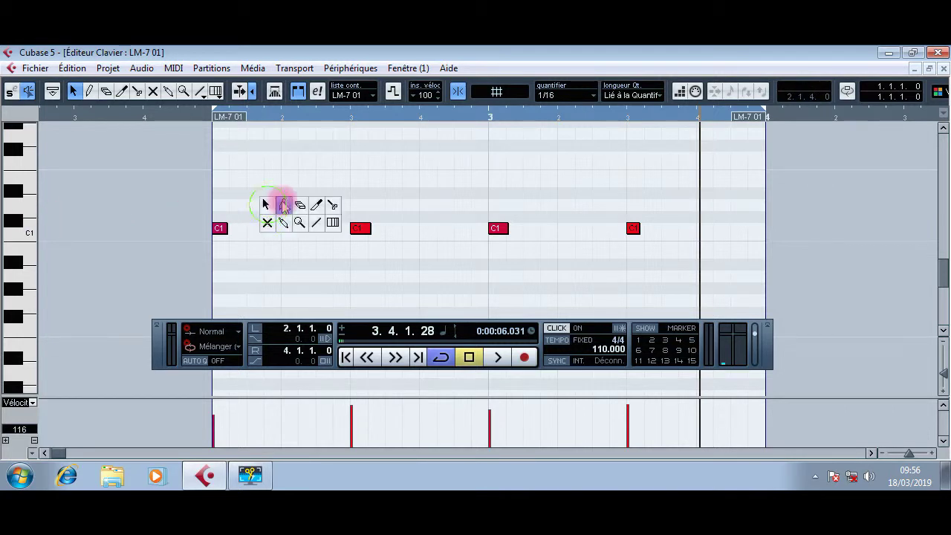
click(281, 202)
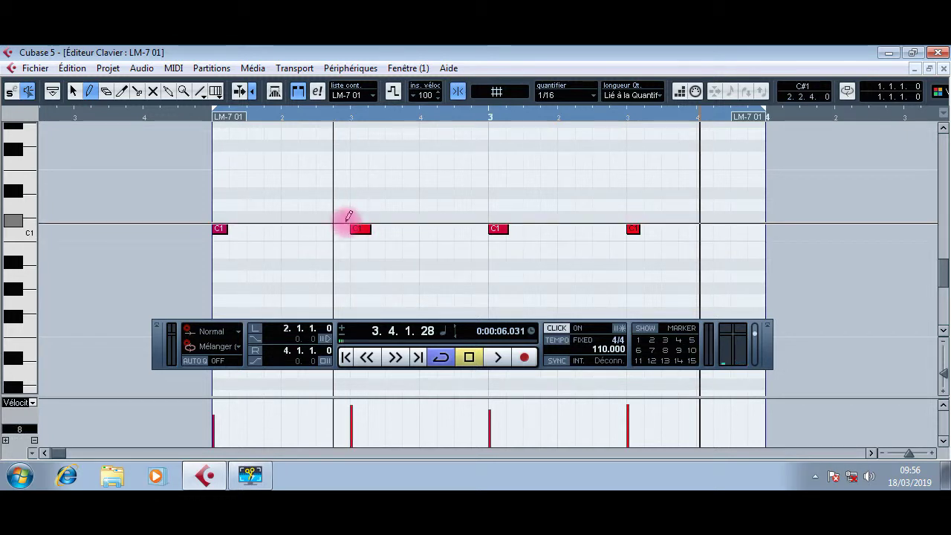
key(space)
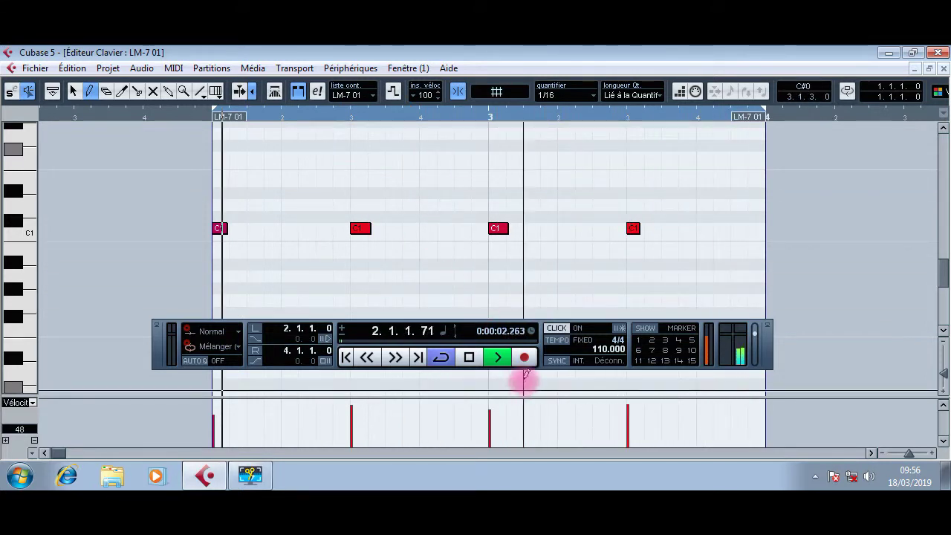
click(524, 357)
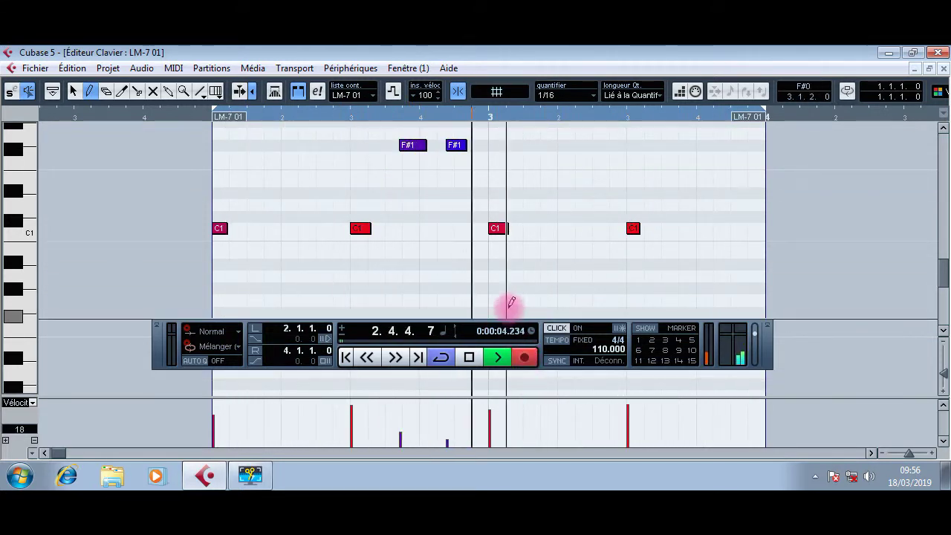
key(space)
Step: Move the two F#1 notes to beats 1 and 2 of bar 2 with the object selection tool and play the loop
right_click(440, 174)
click(440, 174)
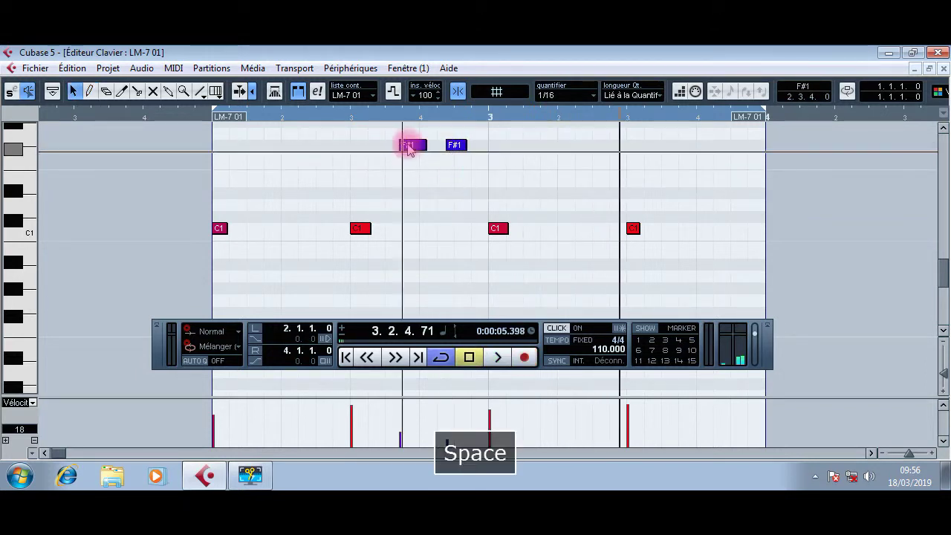
click(406, 145)
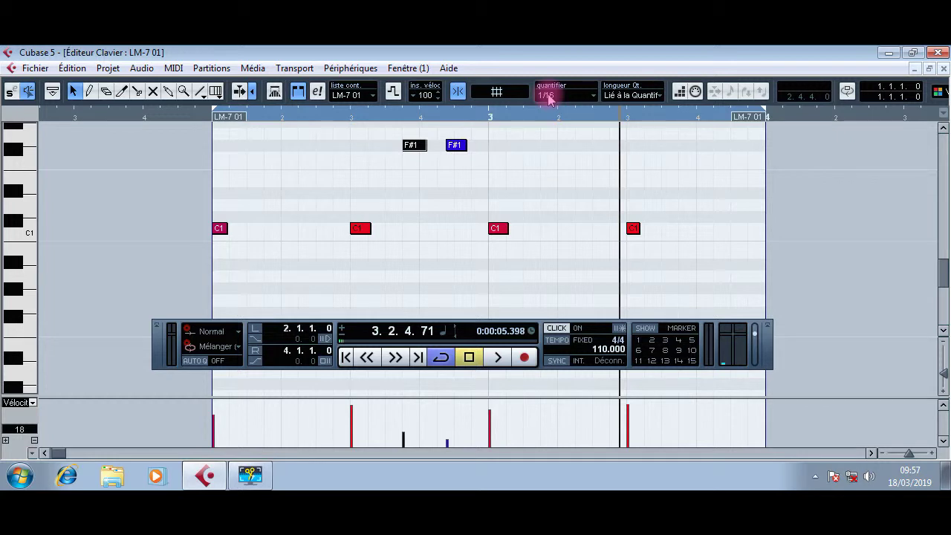
drag(414, 144, 225, 145)
drag(456, 147, 291, 146)
double_click(175, 113)
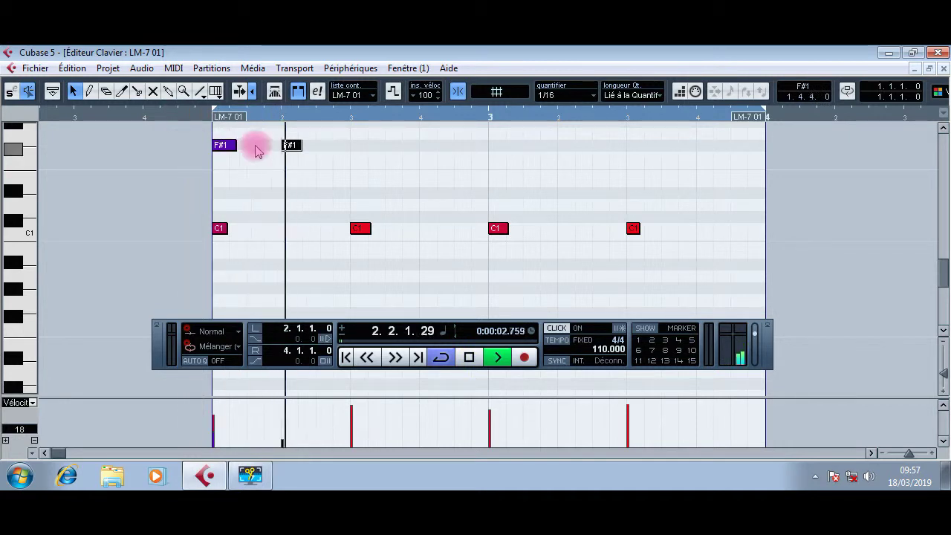
Step: Place the second F#1 as an eighth note right after the first eighth and duplicate it fourteen times to fill both bars
drag(292, 145, 289, 184)
key(ctrl+d)
key(ctrl+d)
key(ctrl+d)
key(ctrl+d)
key(ctrl+d)
key(ctrl+d)
key(ctrl+d)
key(ctrl+d)
key(ctrl+d)
key(ctrl+d)
key(ctrl+d)
key(ctrl+d)
key(ctrl+d)
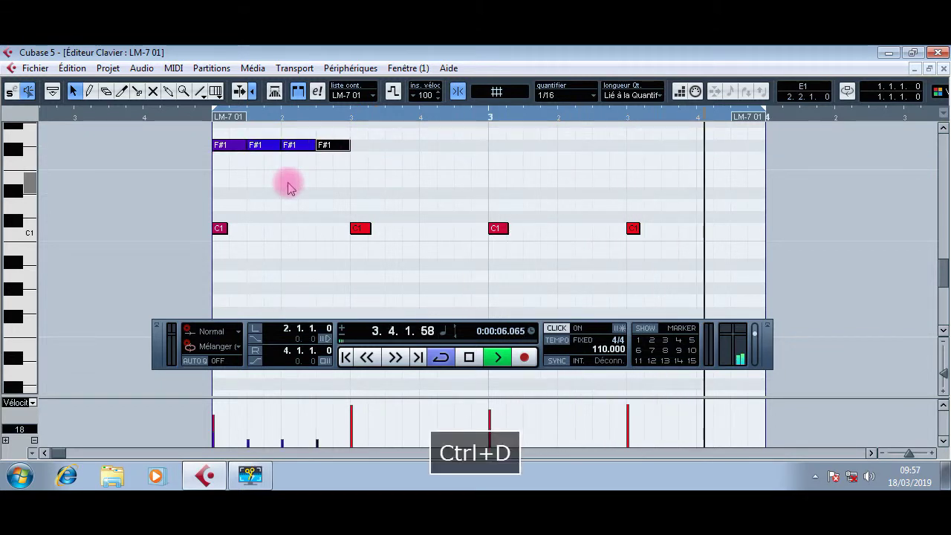
key(ctrl+d)
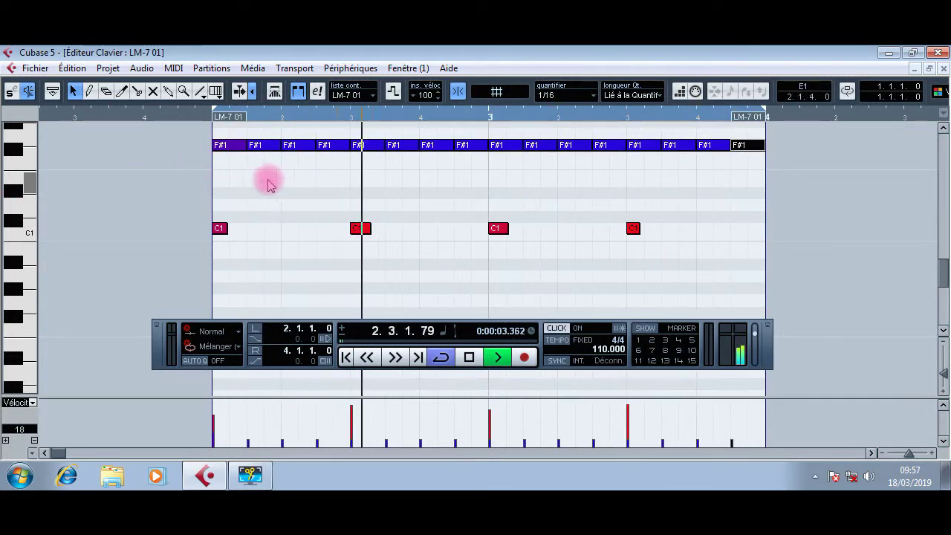
Step: Record a C#1 note and place it on the second half of beat 2 in bar 2, with another on beat 4
key(space)
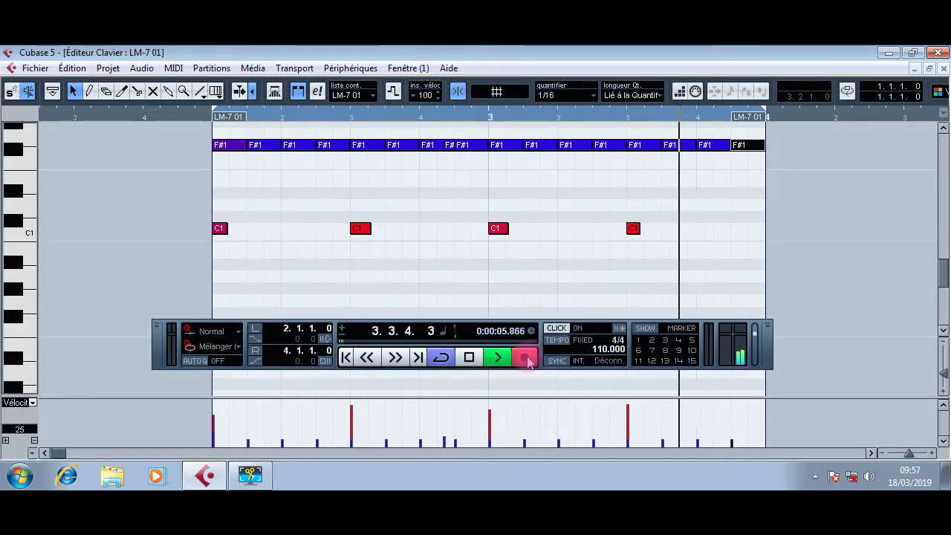
key(space)
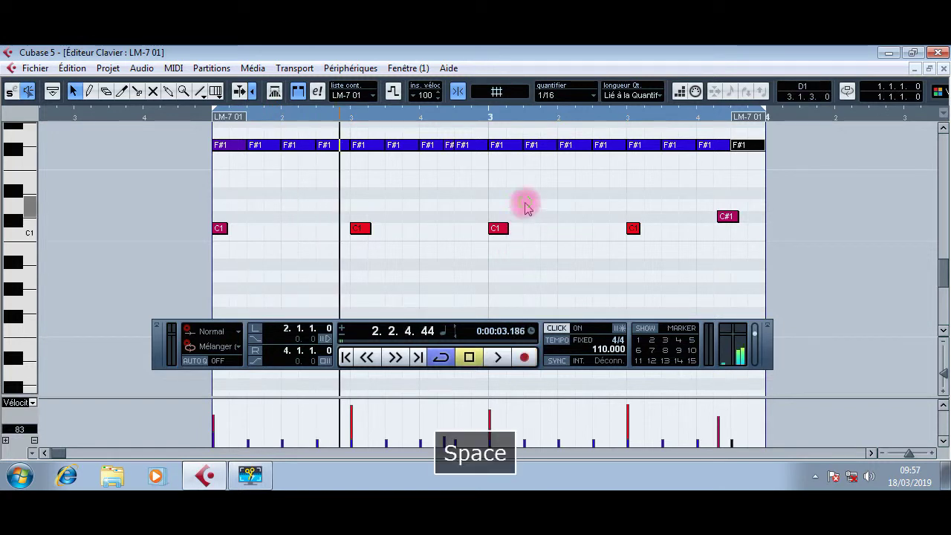
drag(712, 222, 294, 215)
key(space)
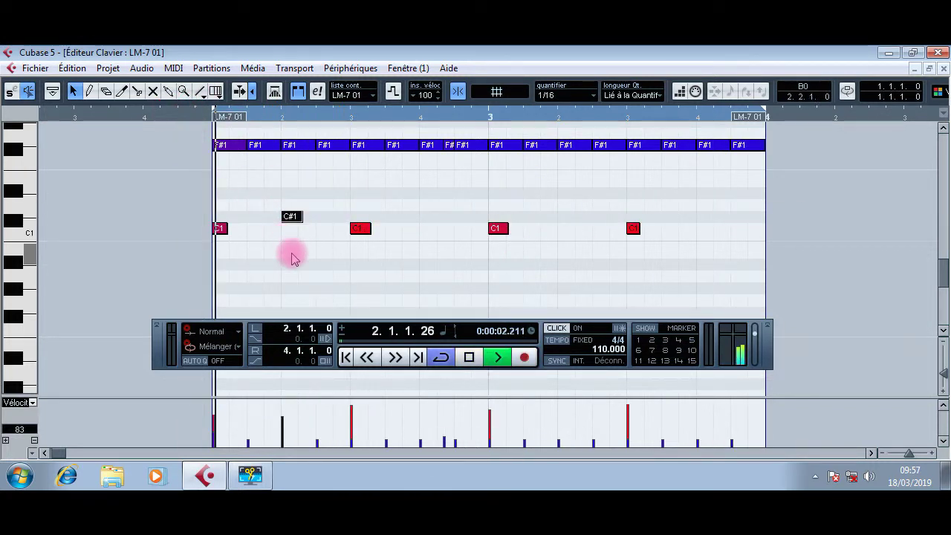
drag(290, 217, 329, 221)
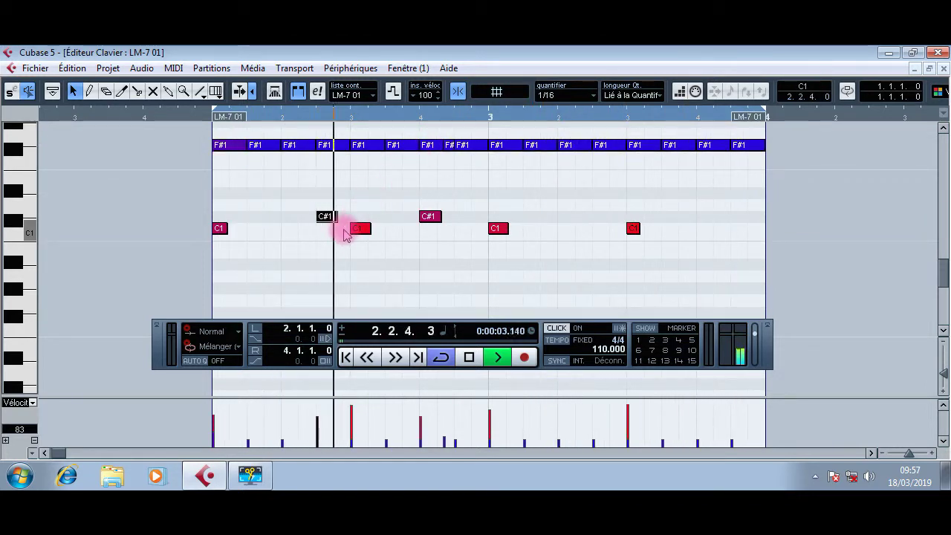
Step: Quantize the off-grid F#1 note in bar 2 and copy C#1 onto the second halves of beats 2 and 3 in bar 3
click(450, 144)
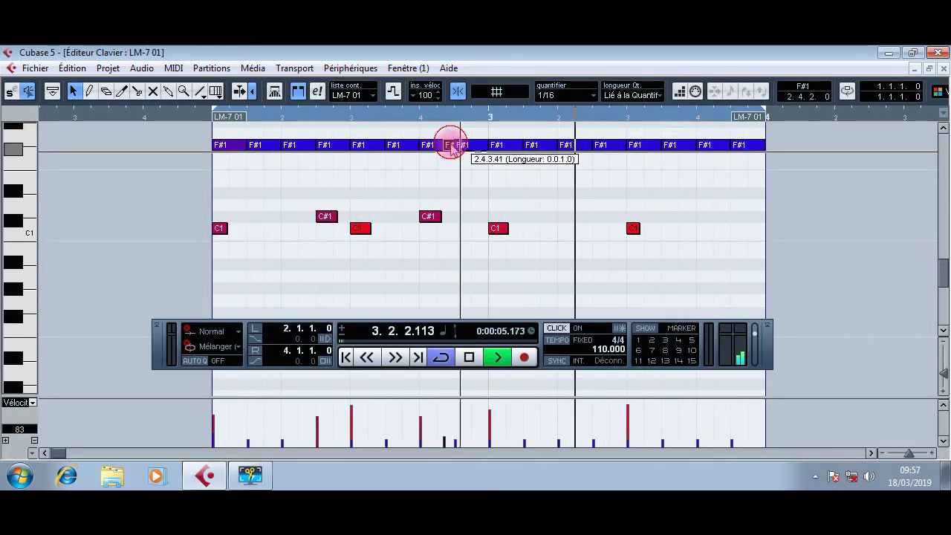
key(q)
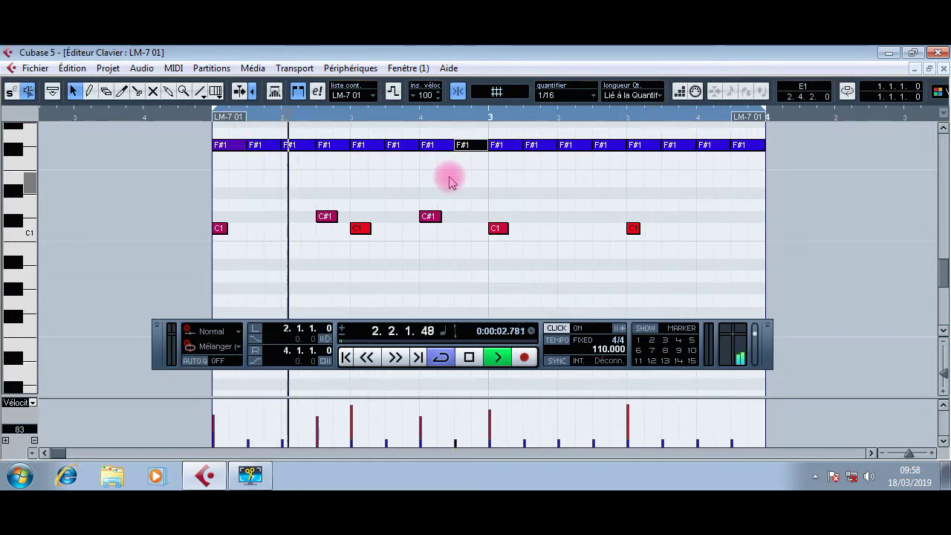
drag(325, 216, 602, 221)
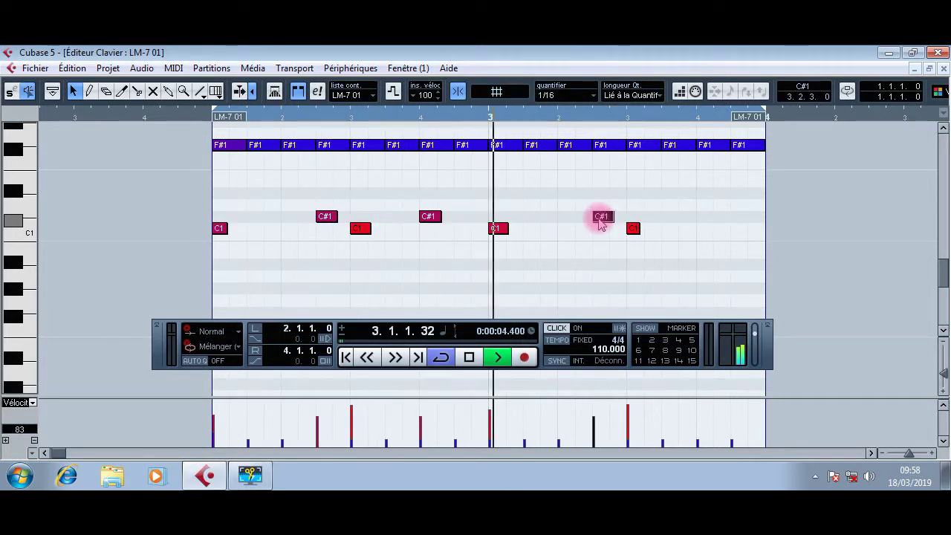
drag(600, 220, 677, 227)
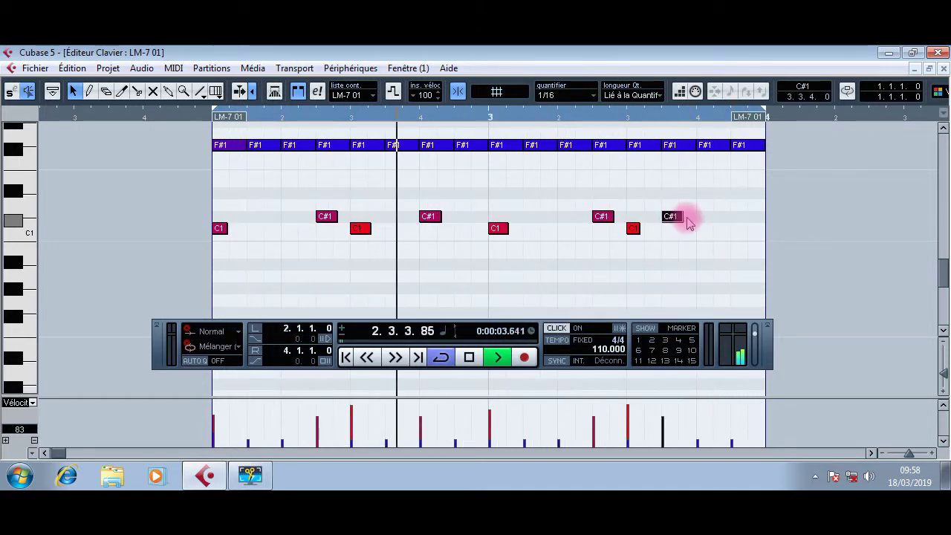
key(space)
Step: Close the key editor and add one instrument track using the 4Front EPiano Module
click(944, 68)
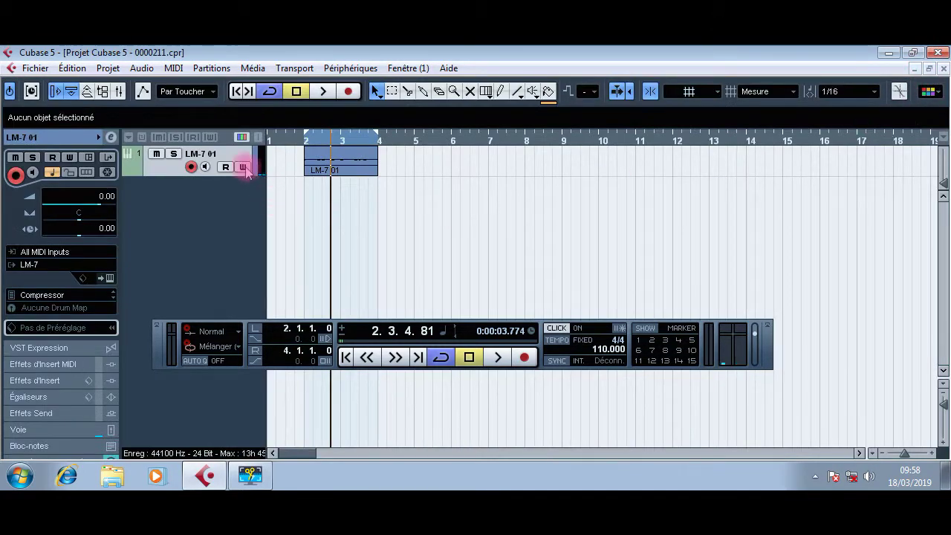
right_click(179, 182)
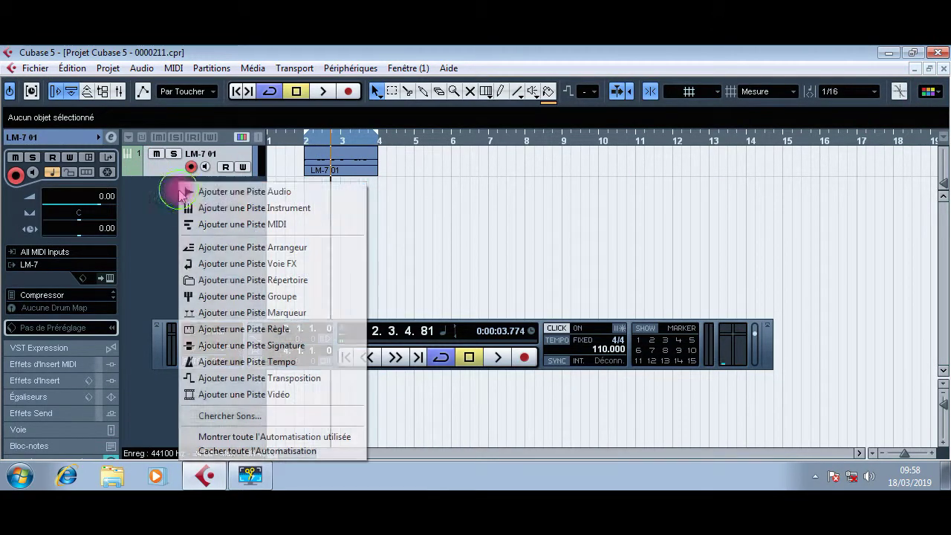
click(224, 214)
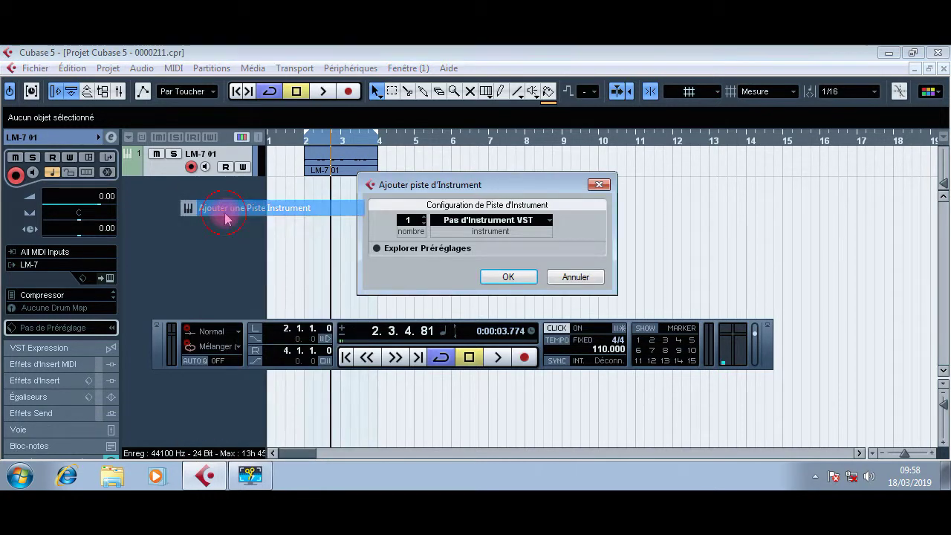
click(482, 221)
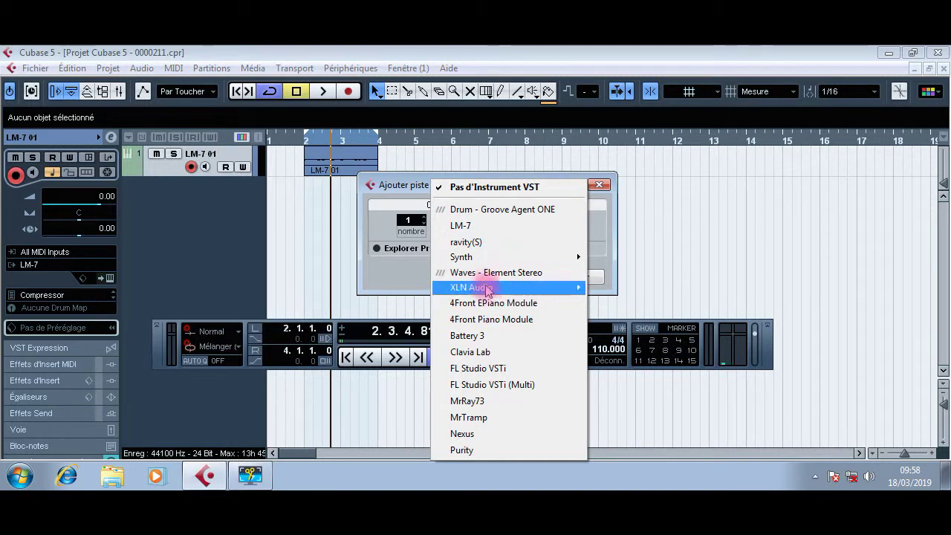
mouse_move(487, 288)
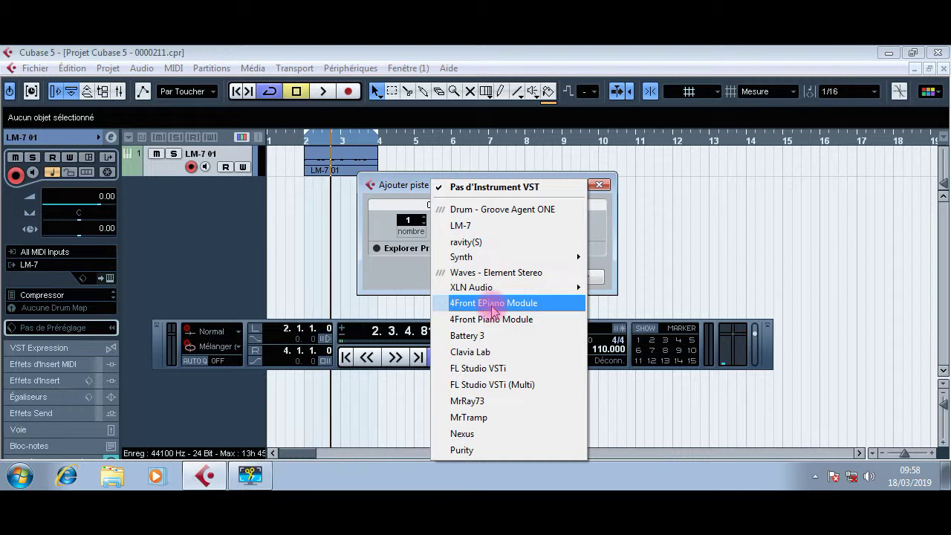
click(492, 305)
click(508, 276)
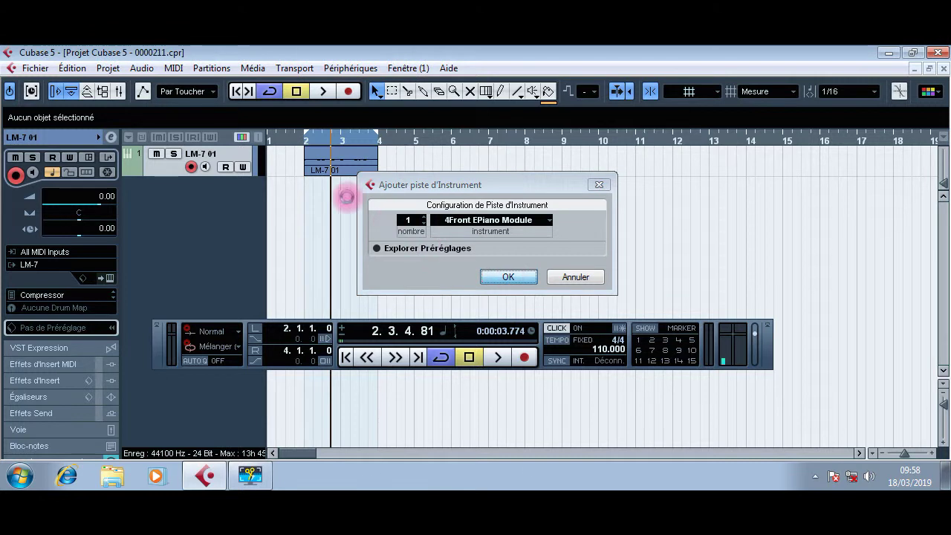
Step: Duplicate the LM-7 part seven times so the drum pattern runs from bar 2 to bar 18
drag(308, 187, 433, 156)
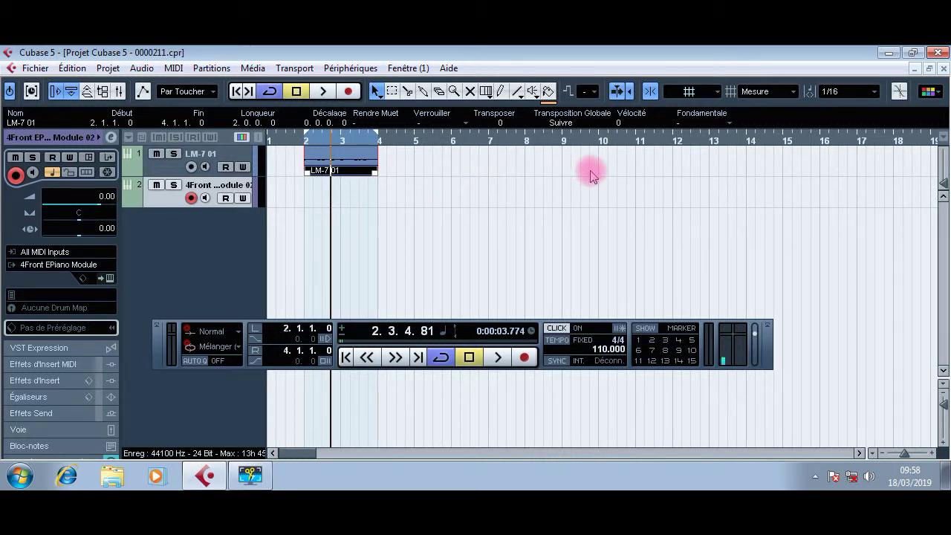
key(ctrl+d)
key(ctrl+d)
key(ctrl+d)
key(ctrl+d)
key(ctrl+d)
key(ctrl+d)
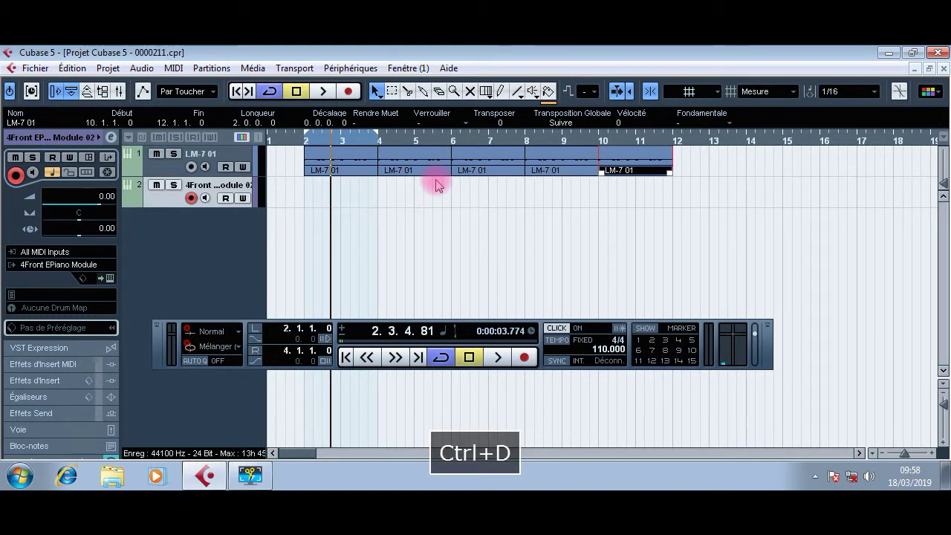
key(ctrl+d)
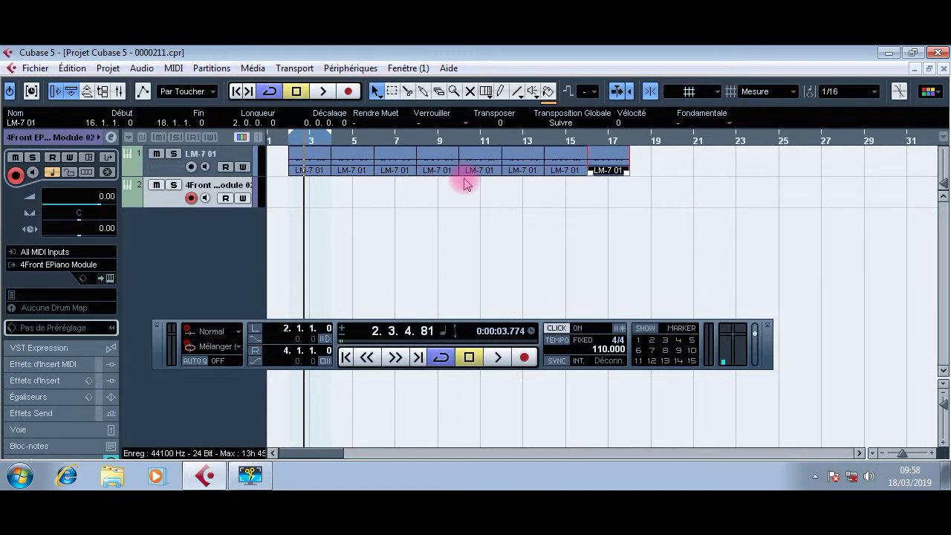
drag(659, 161, 571, 215)
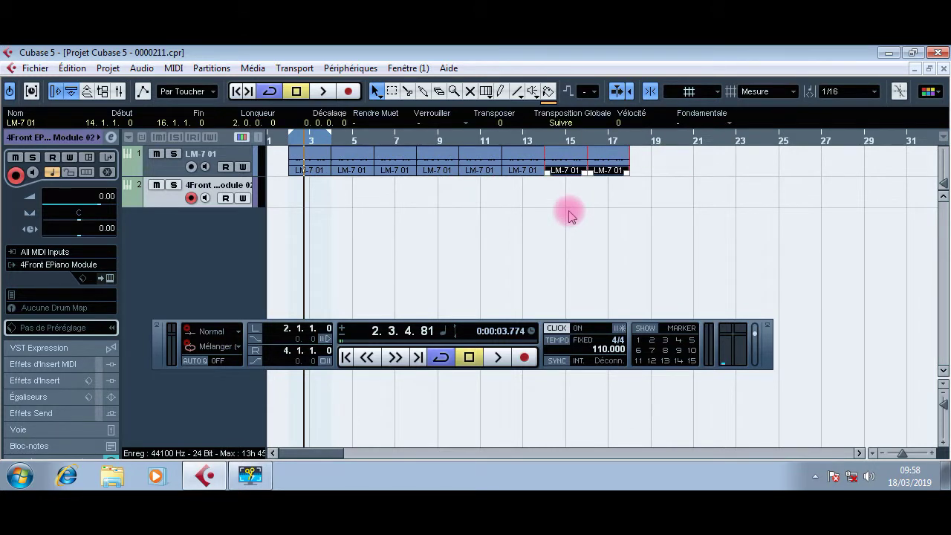
key(ctrl+d)
key(ctrl+d)
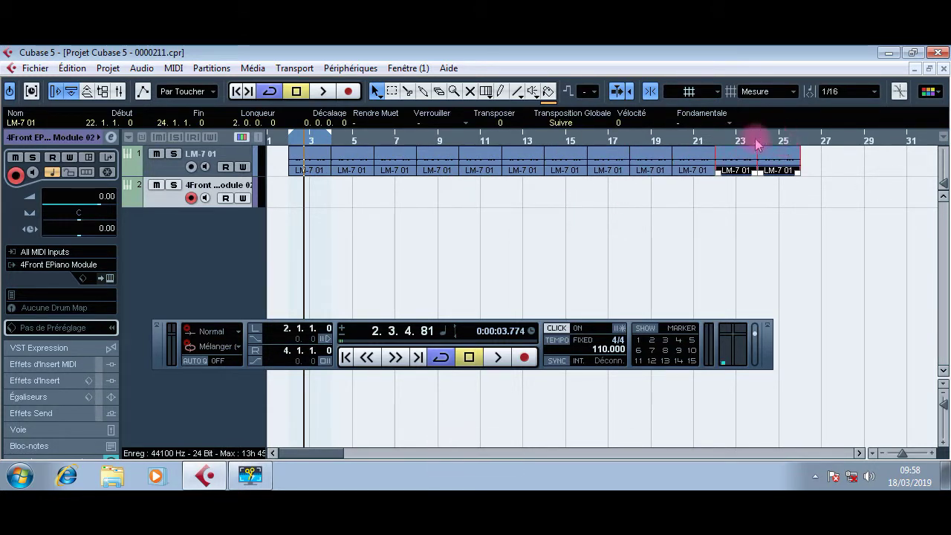
drag(642, 191, 847, 170)
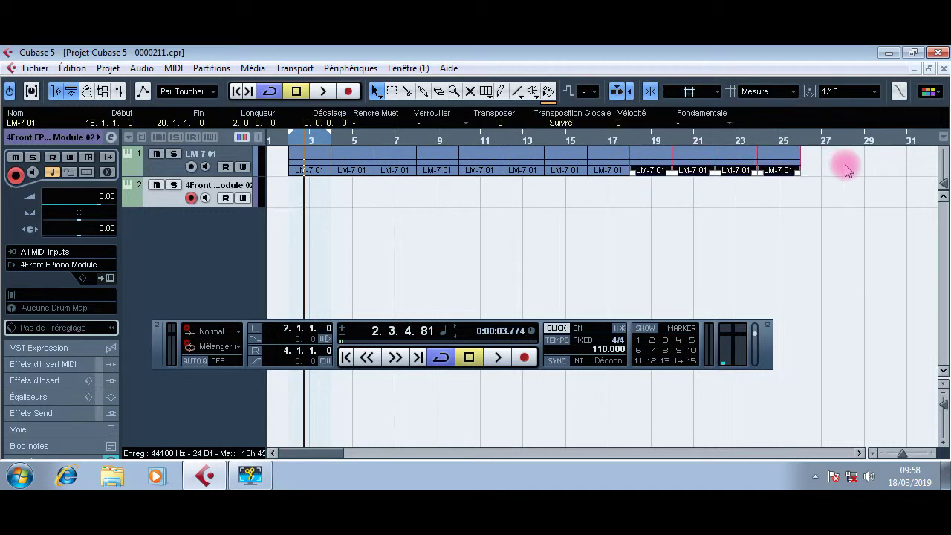
key(Delete)
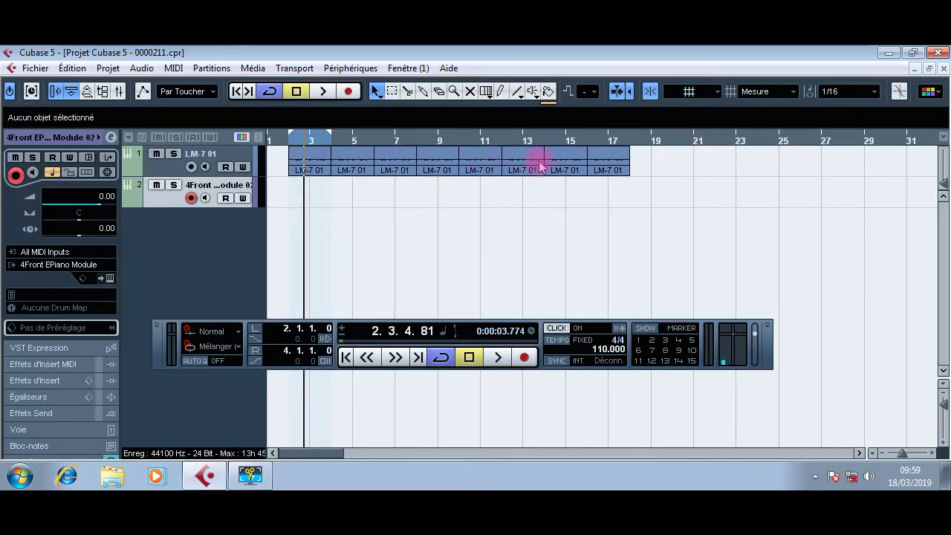
Step: Turn off cycle mode, return to the project start and set the 4Front EPiano track's volume to -11.55
drag(272, 214, 748, 180)
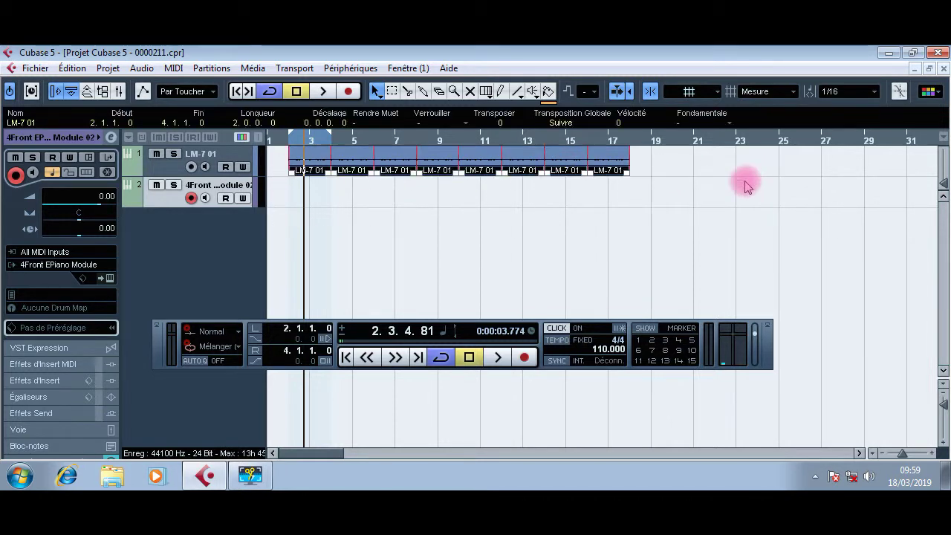
click(269, 91)
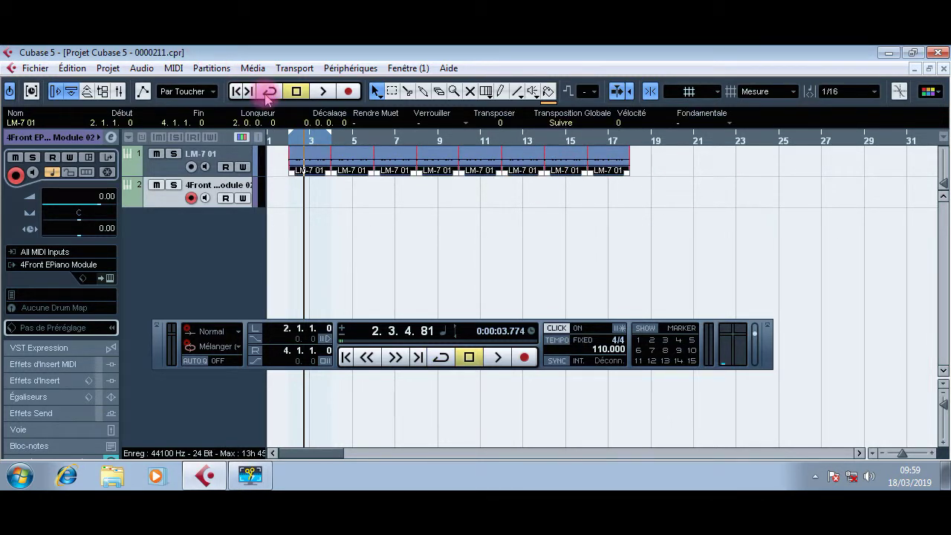
click(237, 90)
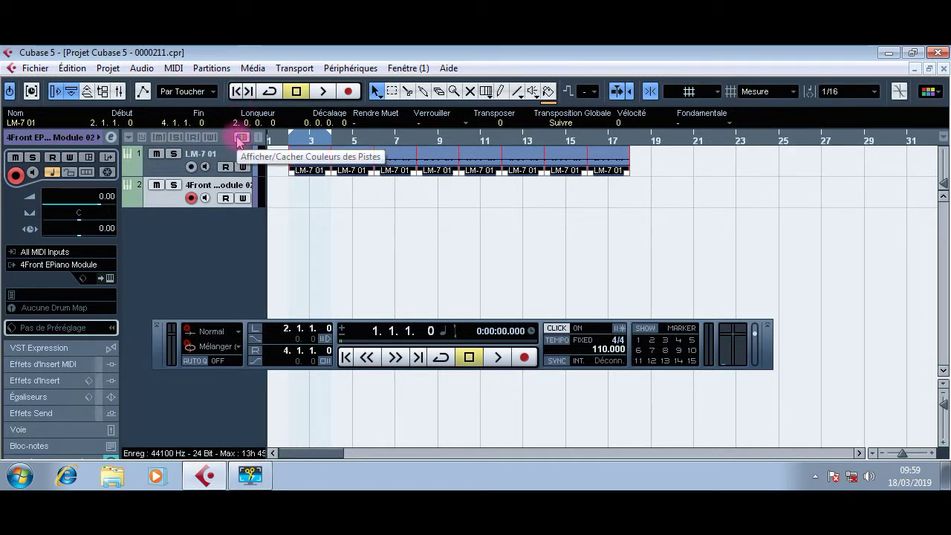
drag(76, 204, 73, 205)
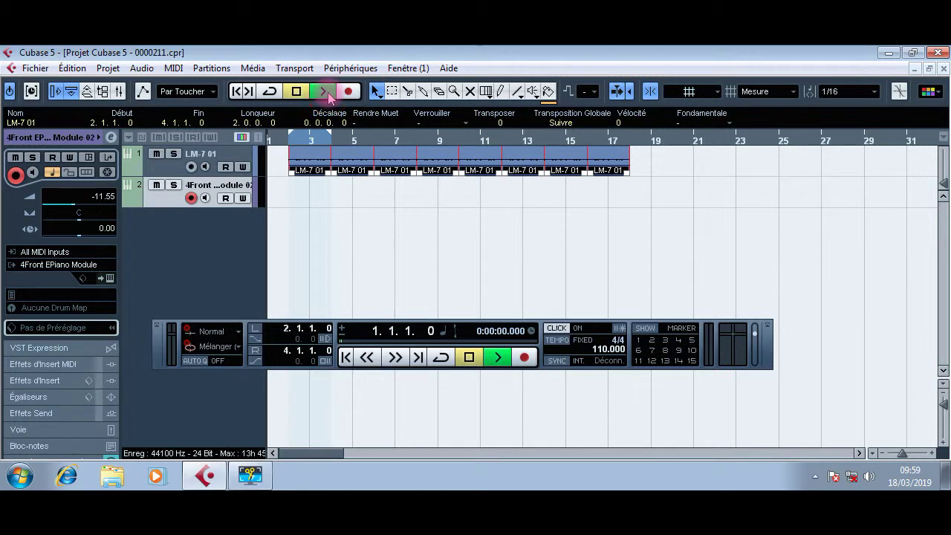
Step: Record an EPiano performance from the project start past bar 18 and trim the part to run from bar 2 to bar 18
click(323, 91)
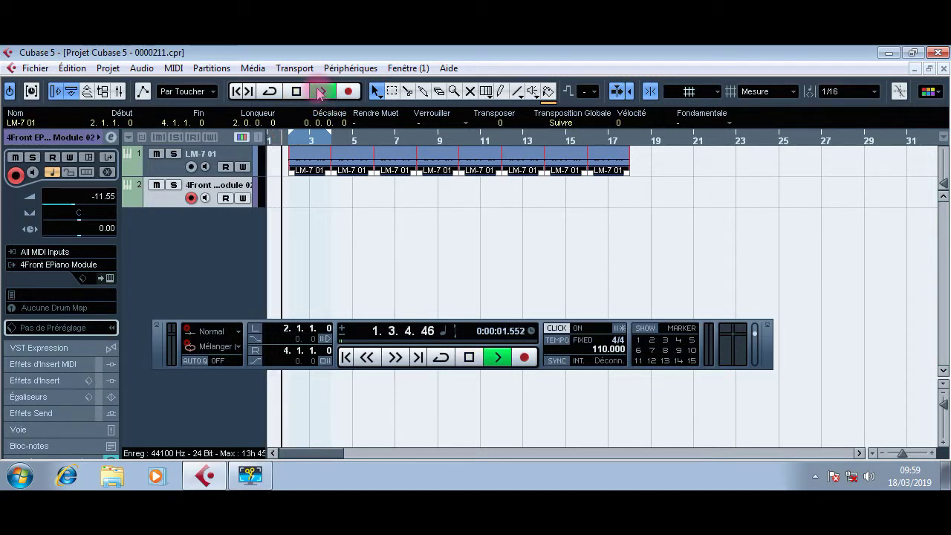
click(296, 91)
click(236, 92)
click(356, 91)
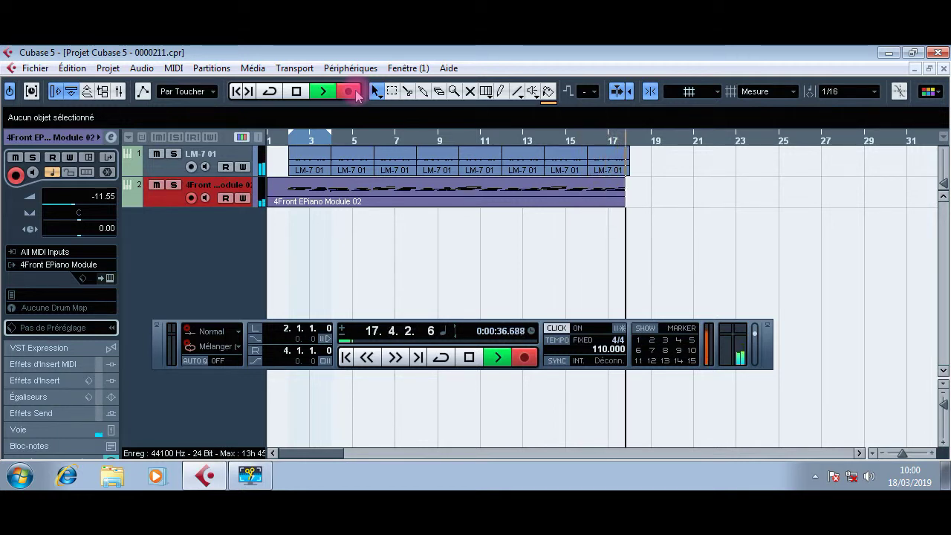
key(space)
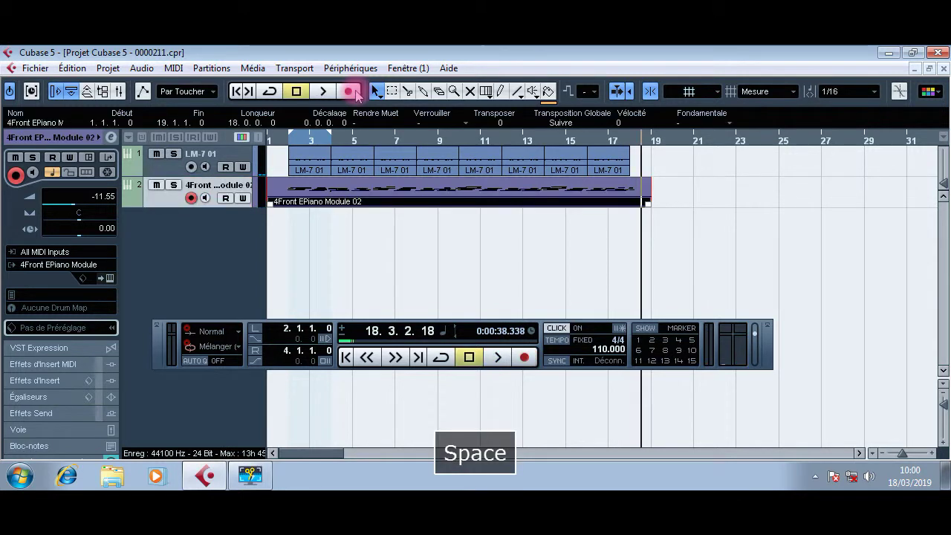
drag(275, 206, 302, 210)
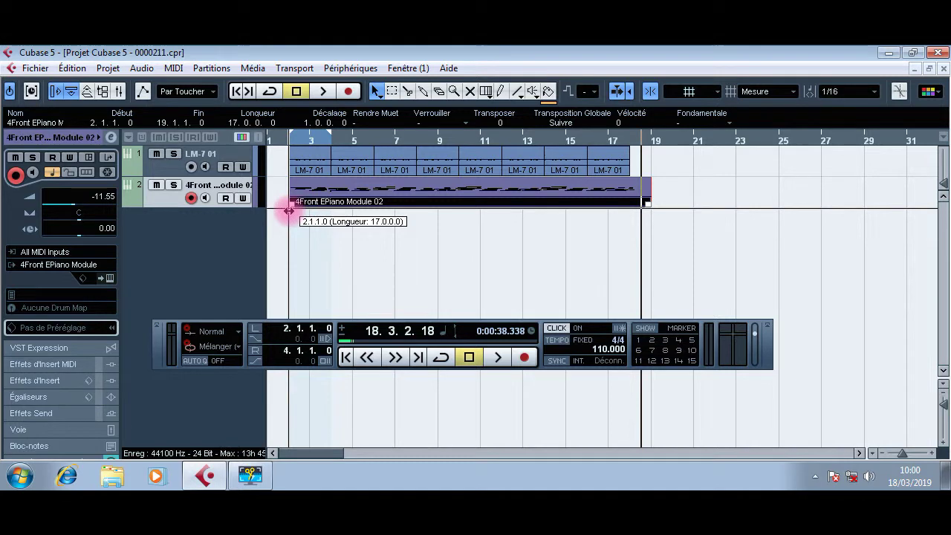
drag(647, 204, 630, 204)
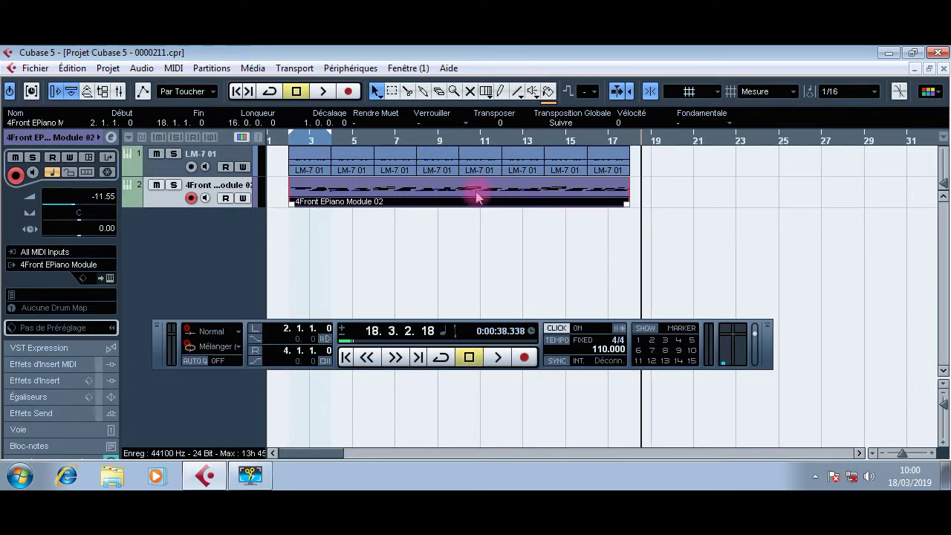
Step: Open the EPiano part in the key editor and examine the timing of the recorded notes against the bar grid
double_click(478, 197)
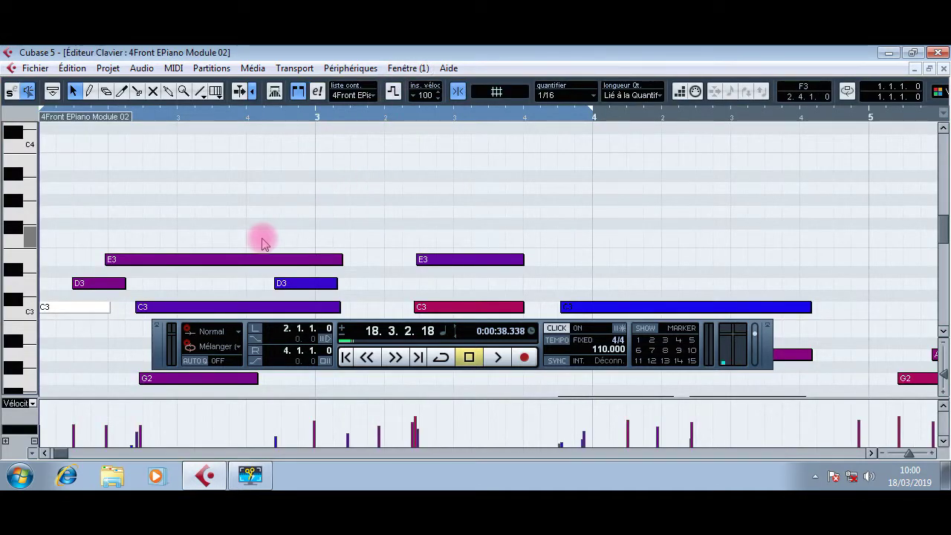
scroll(275, 239, down, 3)
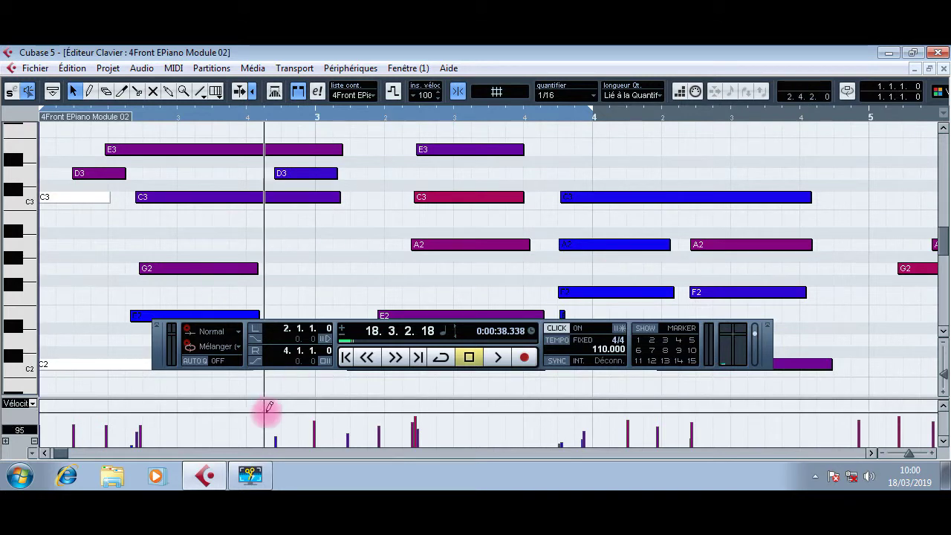
key(g)
key(g)
key(g)
key(g)
key(g)
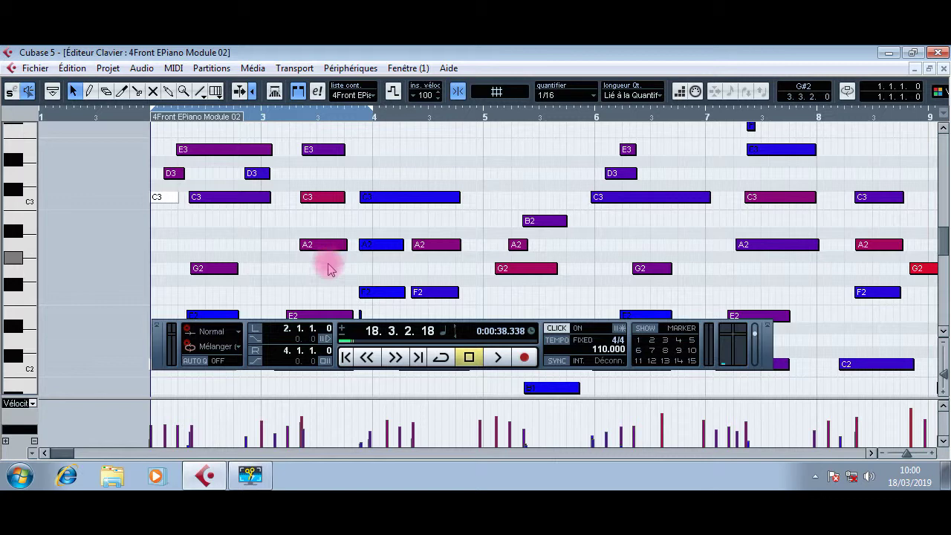
key(h)
key(h)
key(h)
key(h)
key(h)
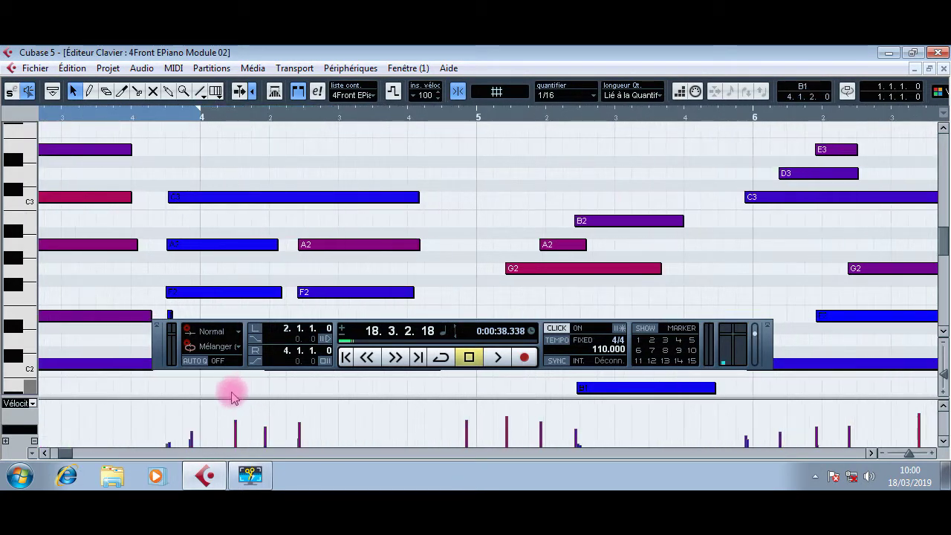
key(h)
key(h)
key(h)
key(h)
key(h)
key(h)
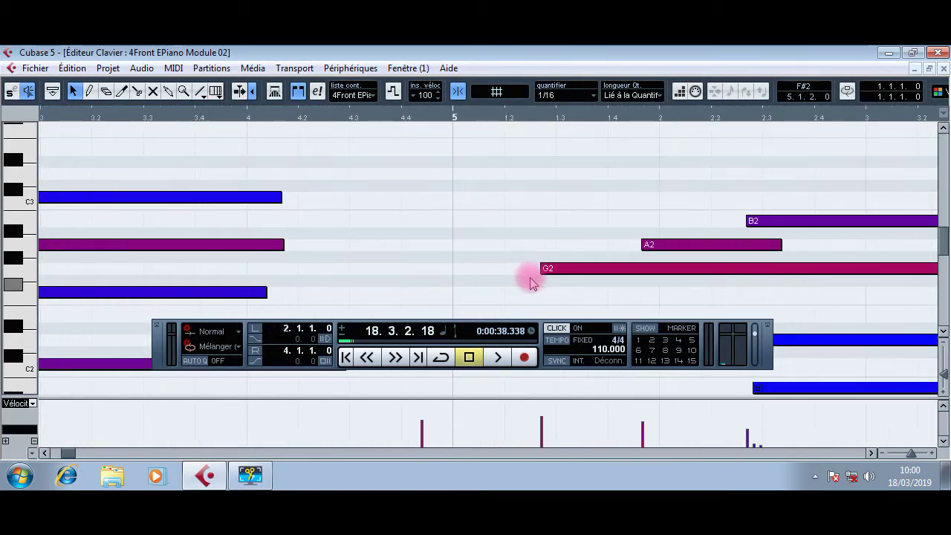
key(g)
key(g)
key(g)
key(g)
key(g)
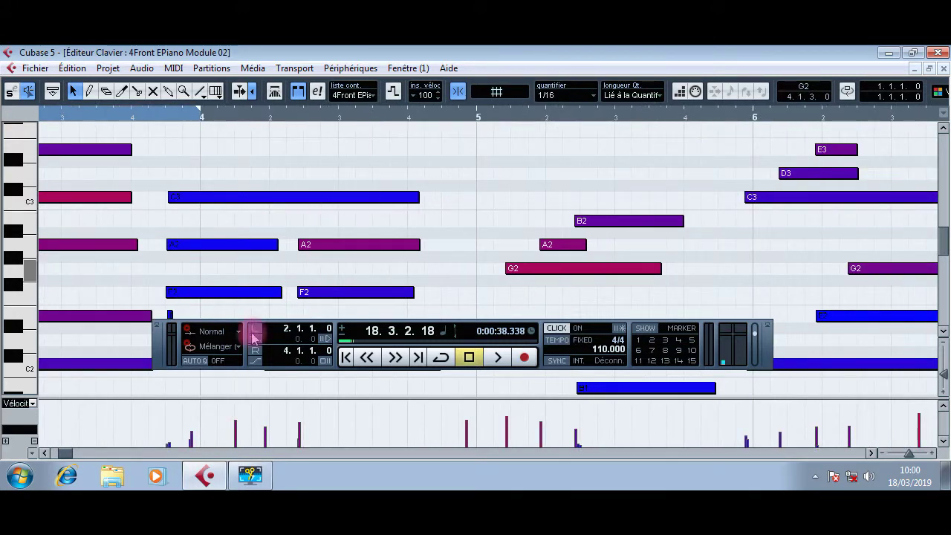
key(g)
key(g)
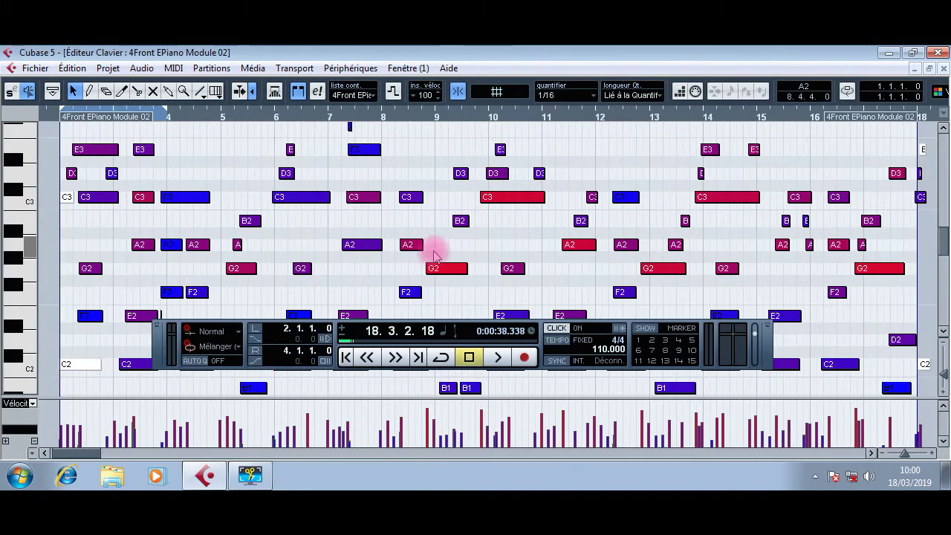
Step: Shift all recorded EPiano notes slightly later, declining to expand the part
key(ctrl+a)
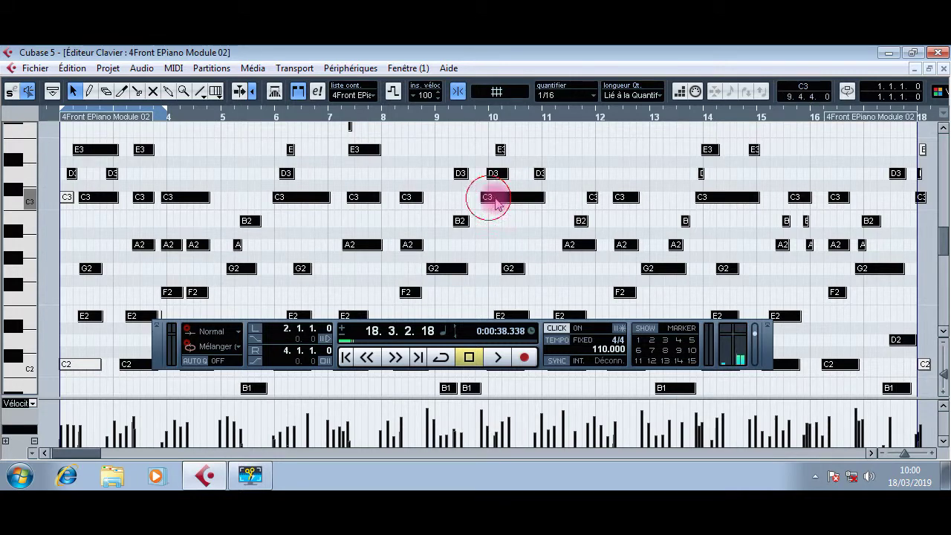
drag(506, 204, 509, 207)
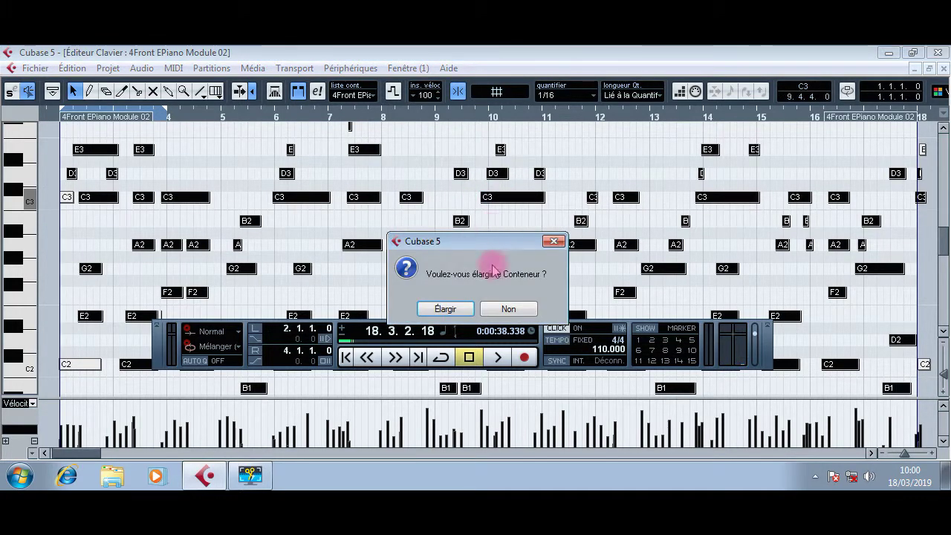
click(513, 309)
Step: Play from bar 2 while nudging all EPiano notes three increments earlier and one later, and close the key editor
key(space)
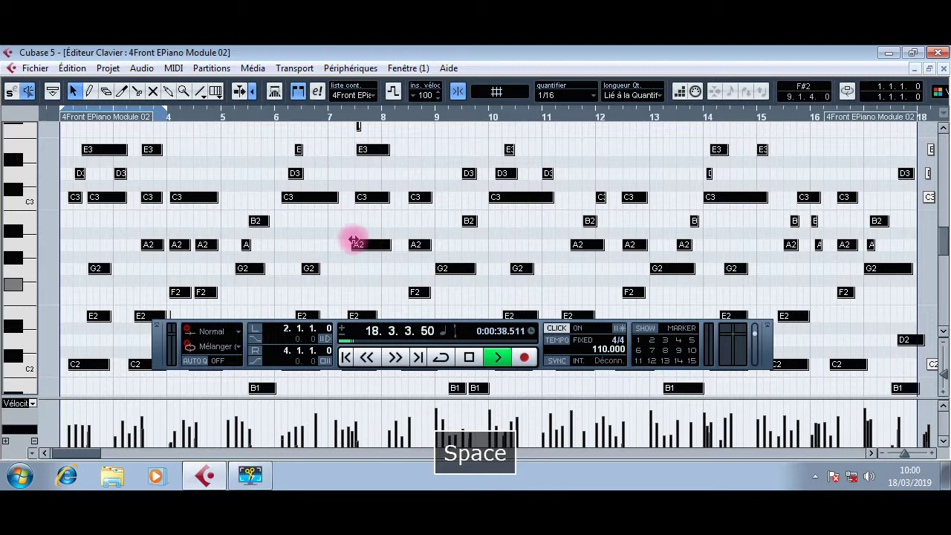
click(58, 113)
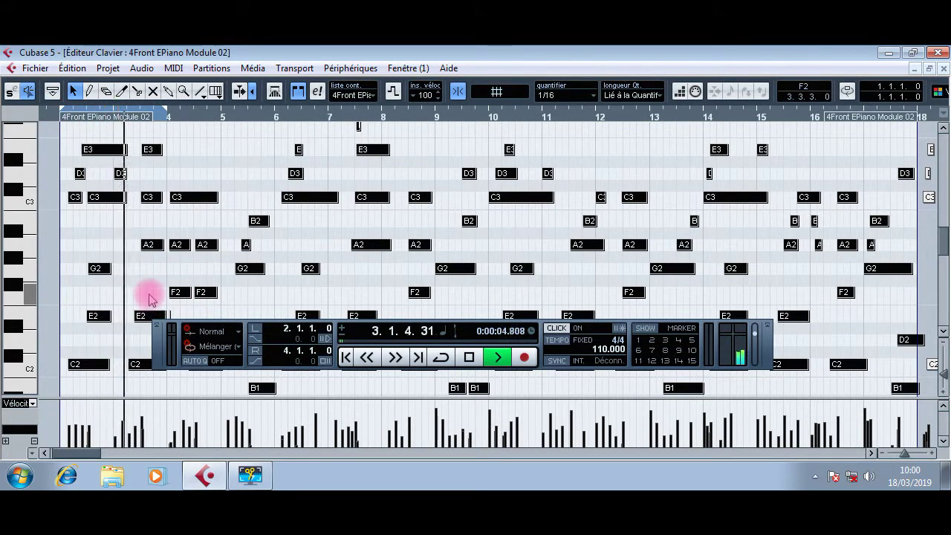
key(ctrl+Left)
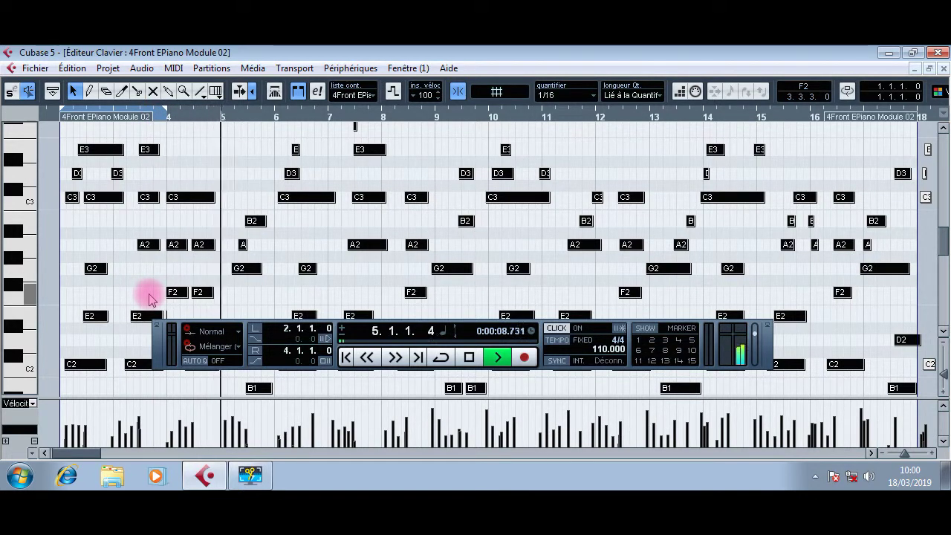
key(ctrl+Left)
key(ctrl+Left)
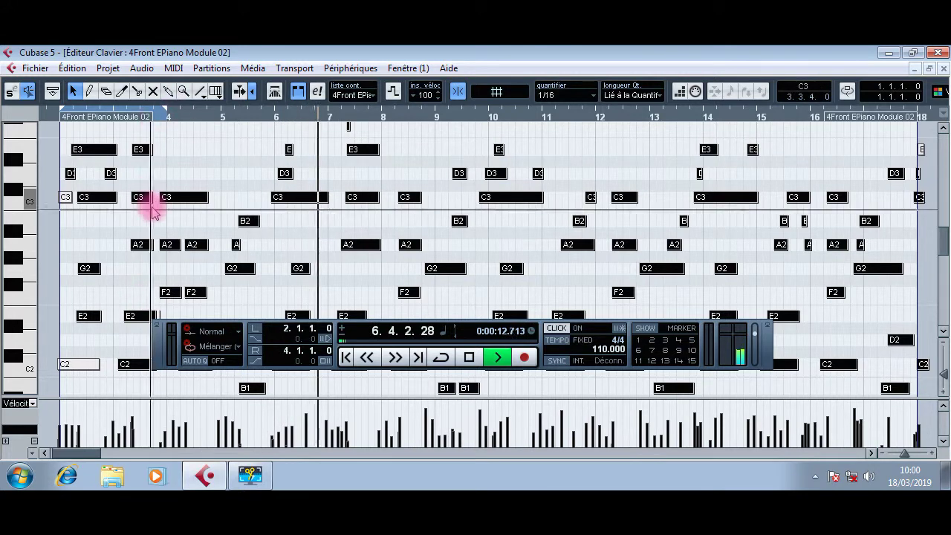
key(ctrl+Right)
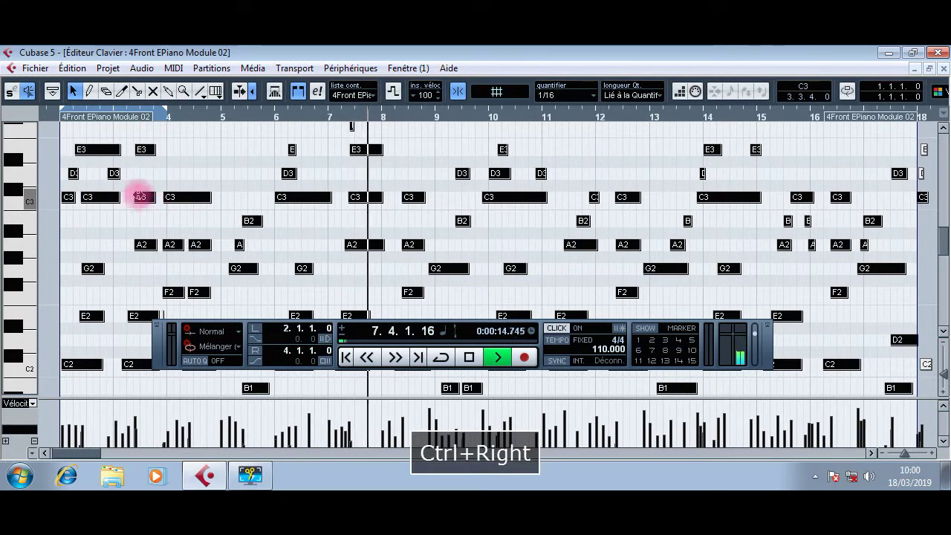
click(340, 180)
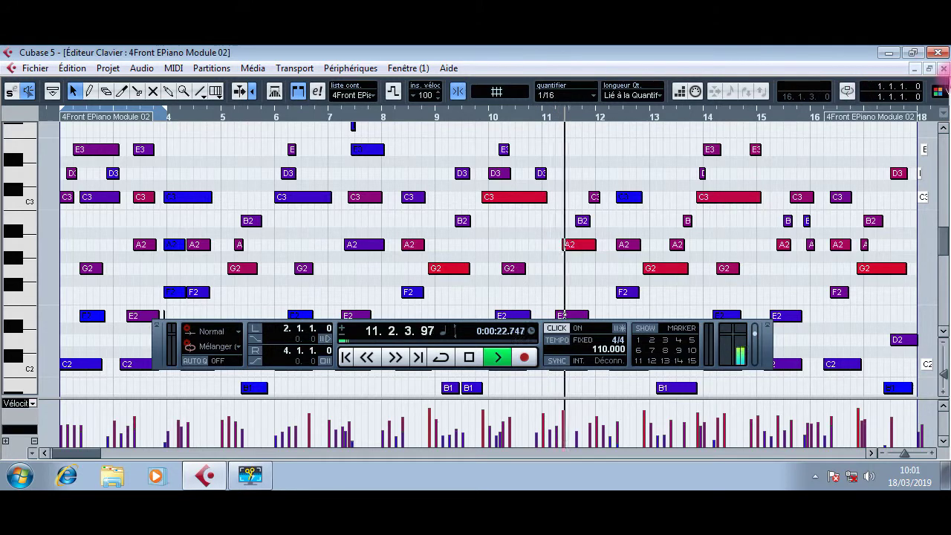
click(944, 68)
key(space)
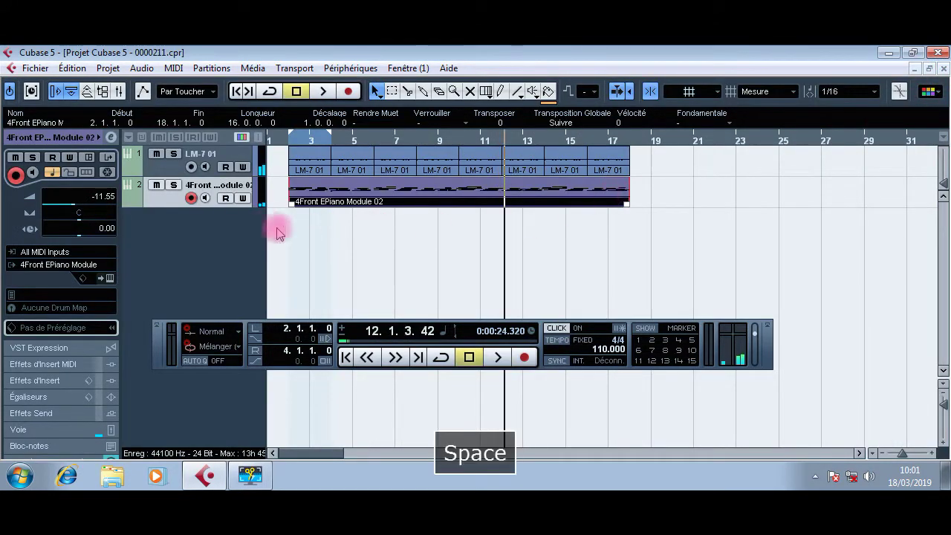
Step: Add one instrument track using the Purity VST instrument below the 4Front EPiano track
right_click(159, 203)
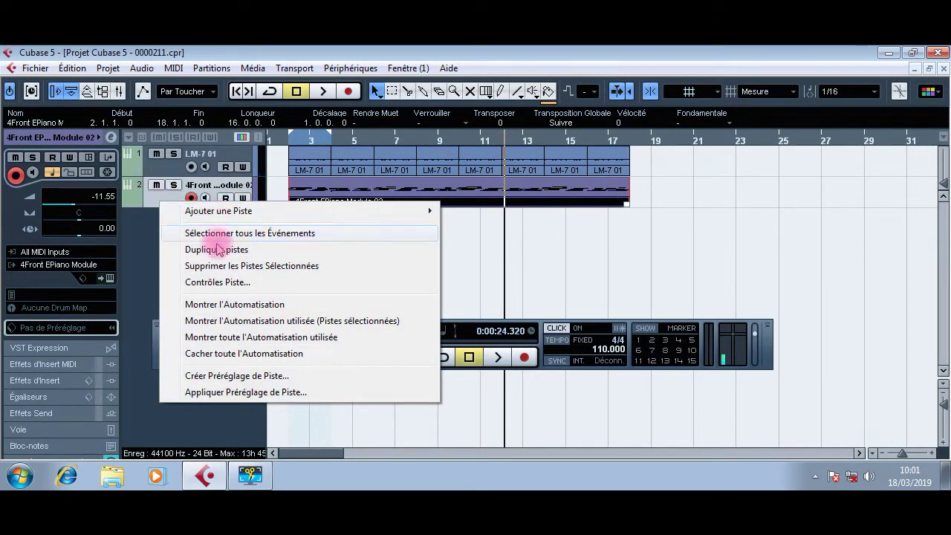
click(644, 236)
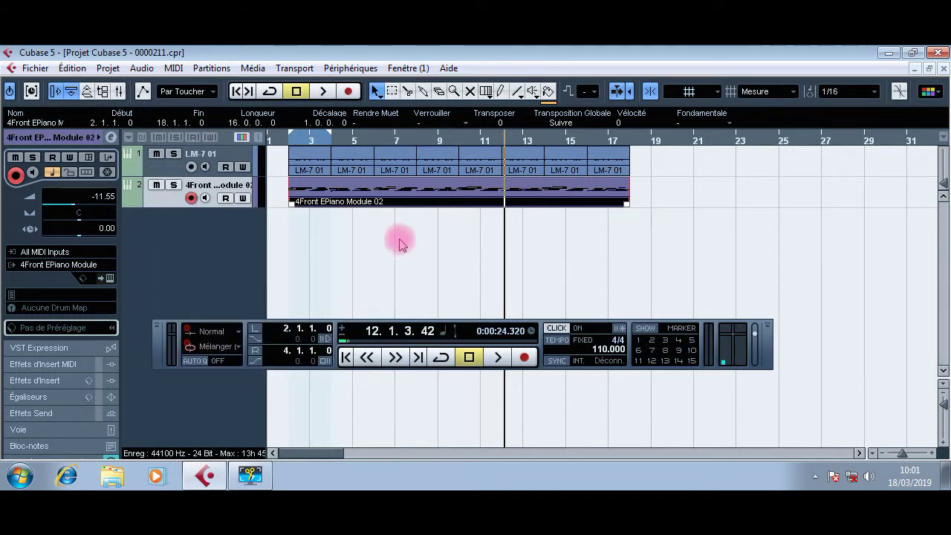
right_click(167, 206)
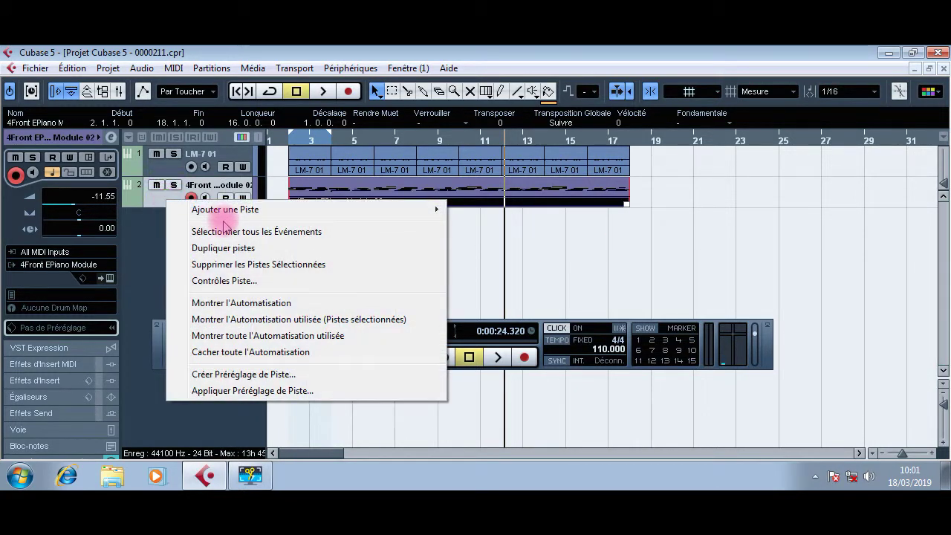
mouse_move(205, 209)
click(521, 225)
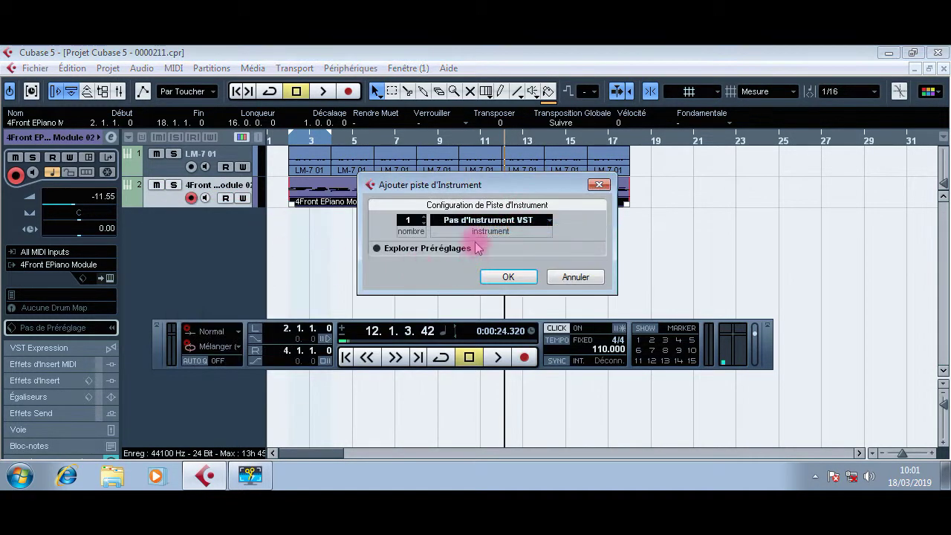
click(489, 220)
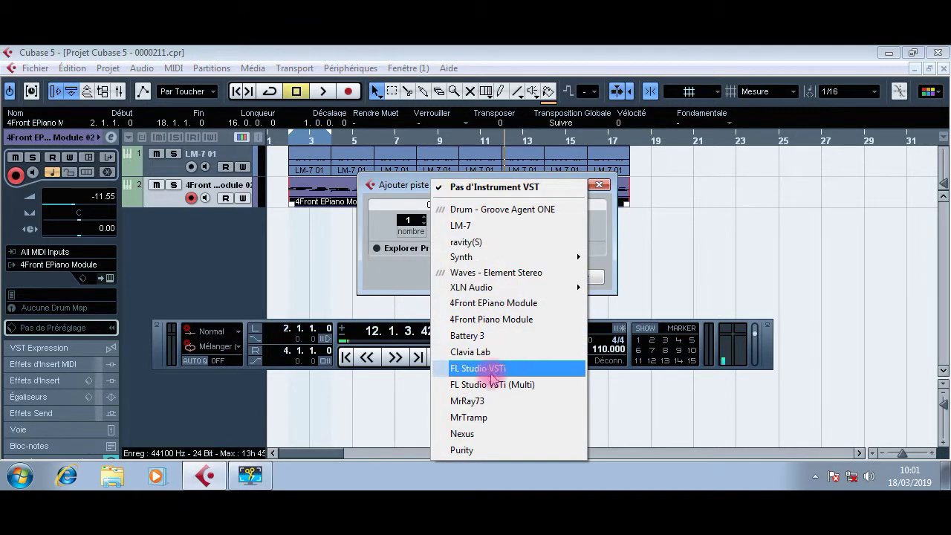
click(482, 450)
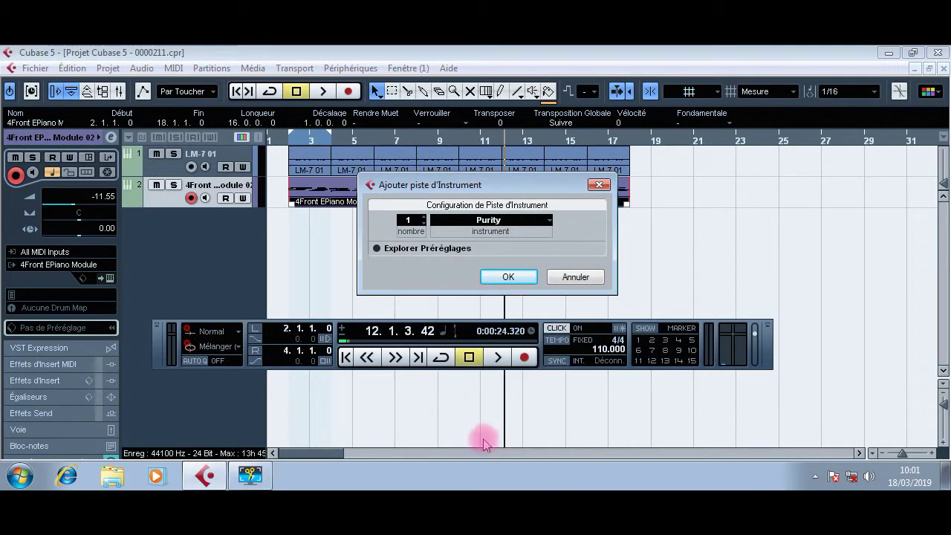
click(510, 275)
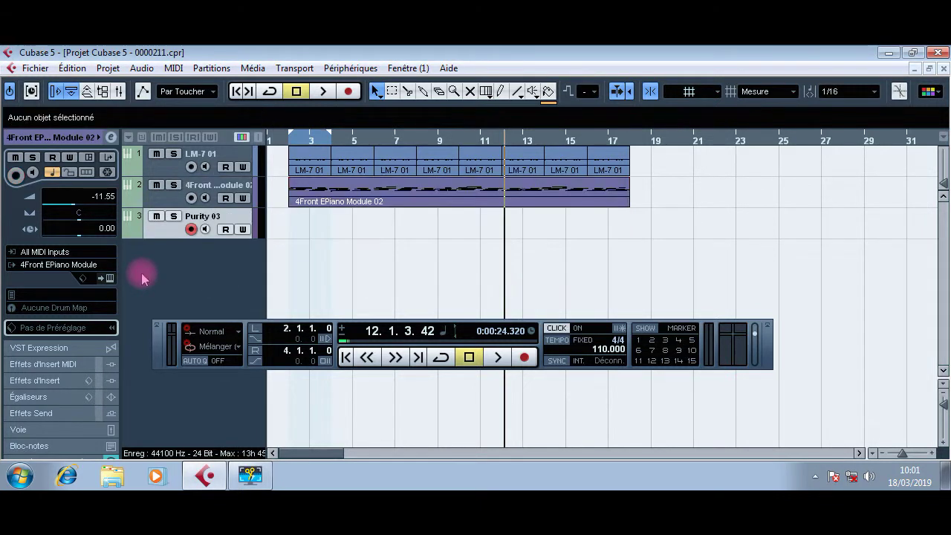
Step: Return playback to the project start and load the E Bass 08 preset from Purity's Bass Guitar category
click(237, 90)
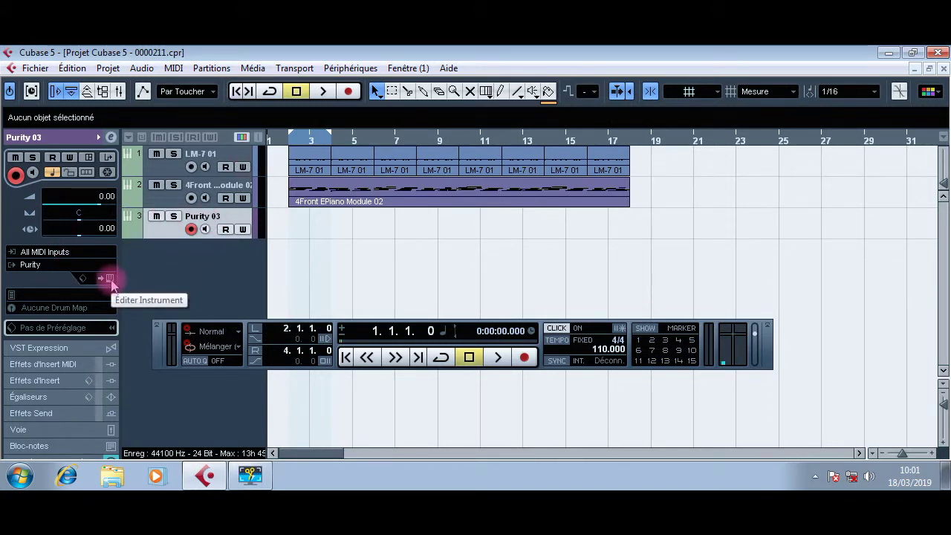
click(109, 278)
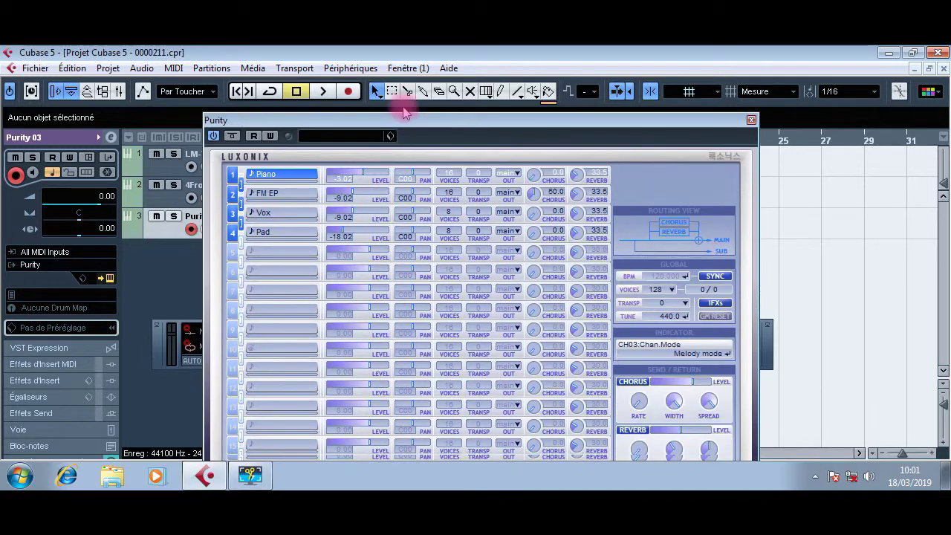
drag(405, 112, 403, 53)
click(570, 450)
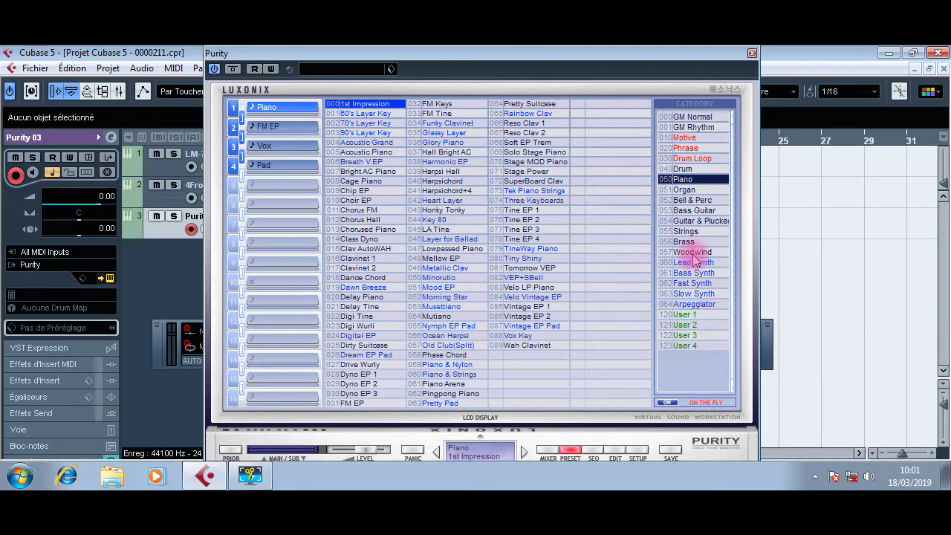
click(702, 212)
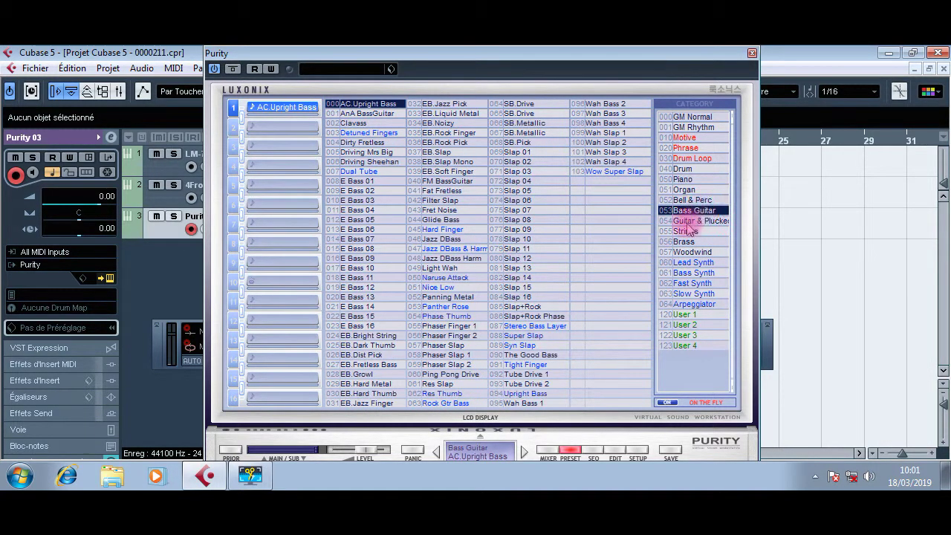
click(377, 250)
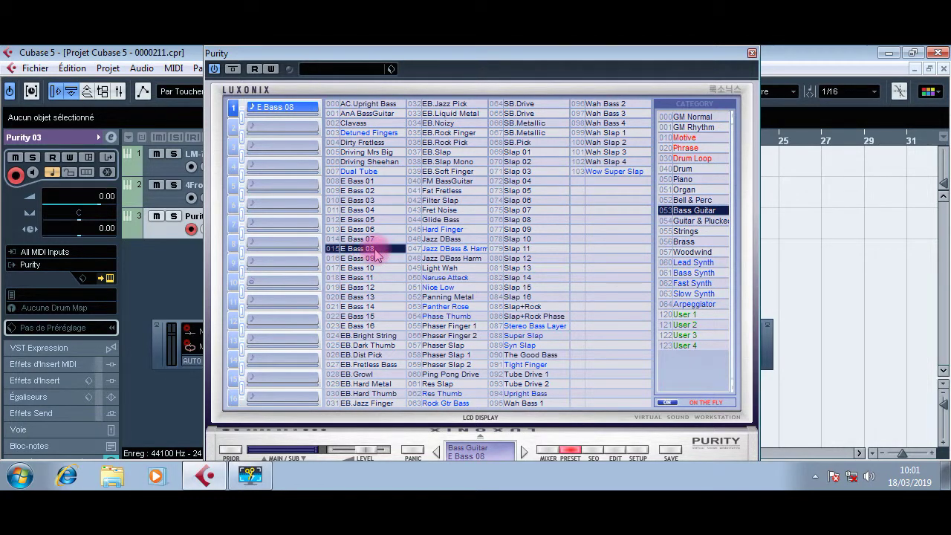
click(752, 52)
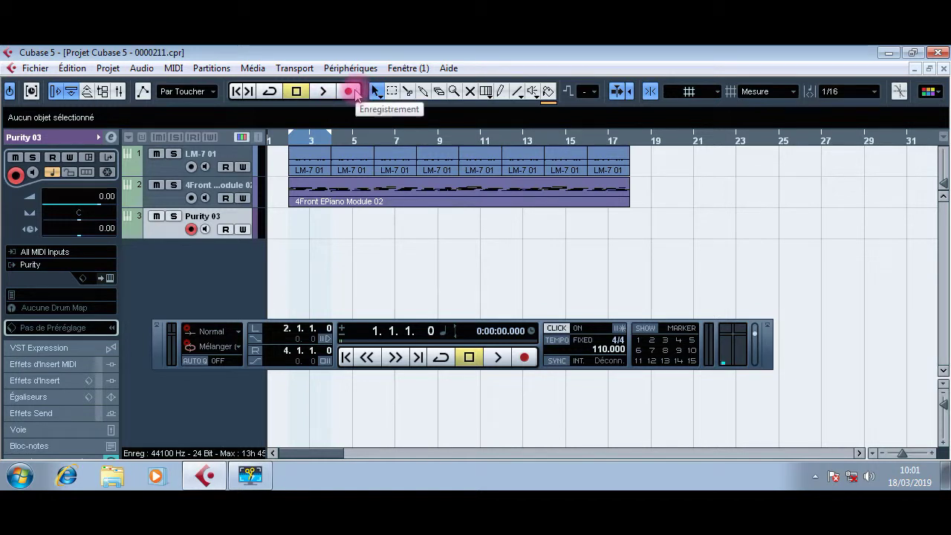
Step: Record a Purity bass performance from the project start past bar 18, and open the part in the key editor with the transport panel hidden
click(354, 92)
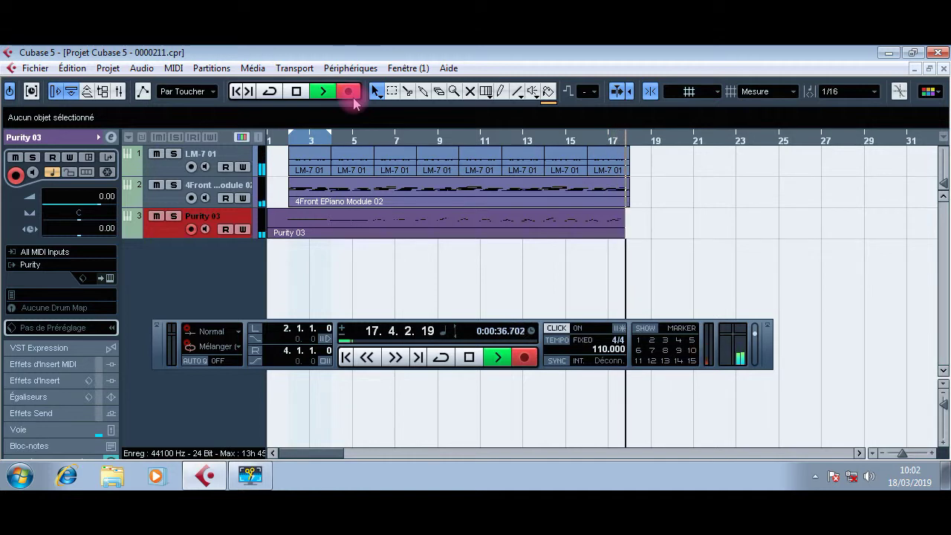
key(space)
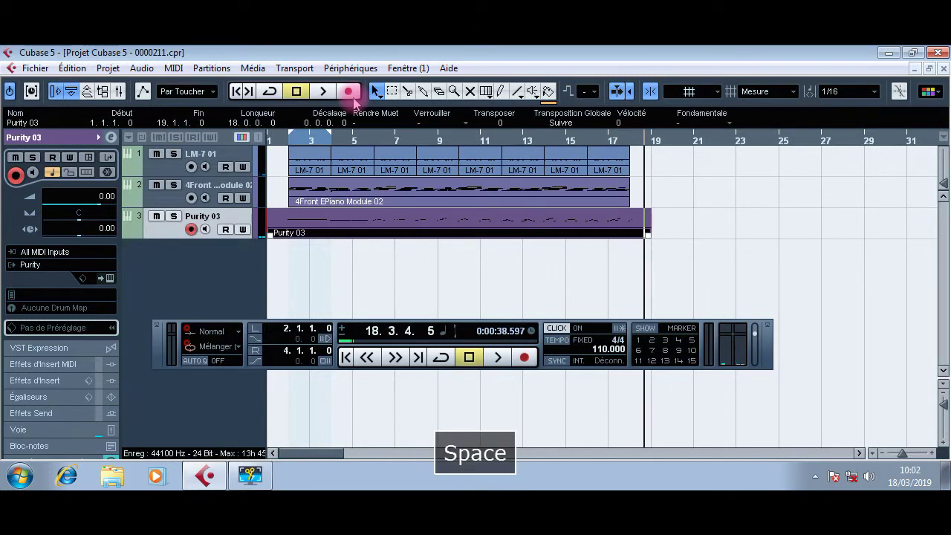
double_click(443, 225)
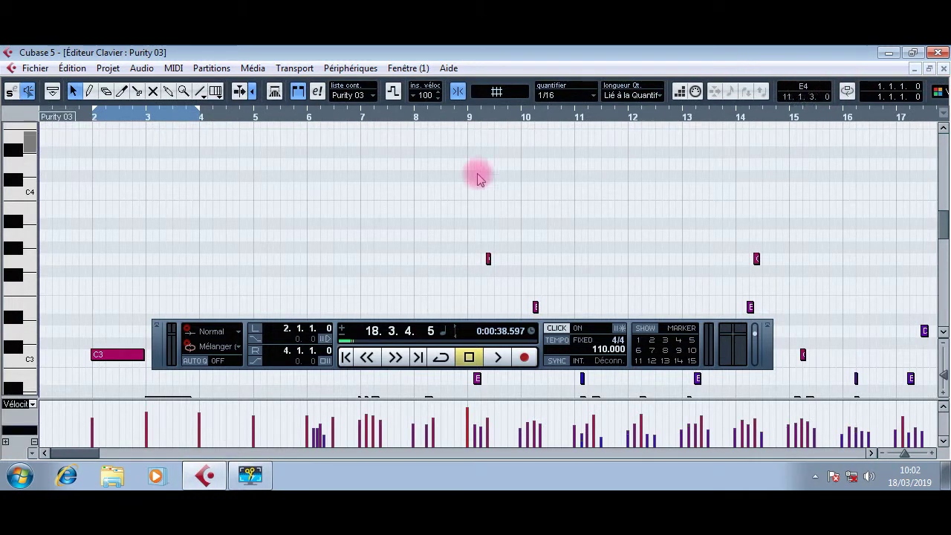
scroll(401, 223, down, 5)
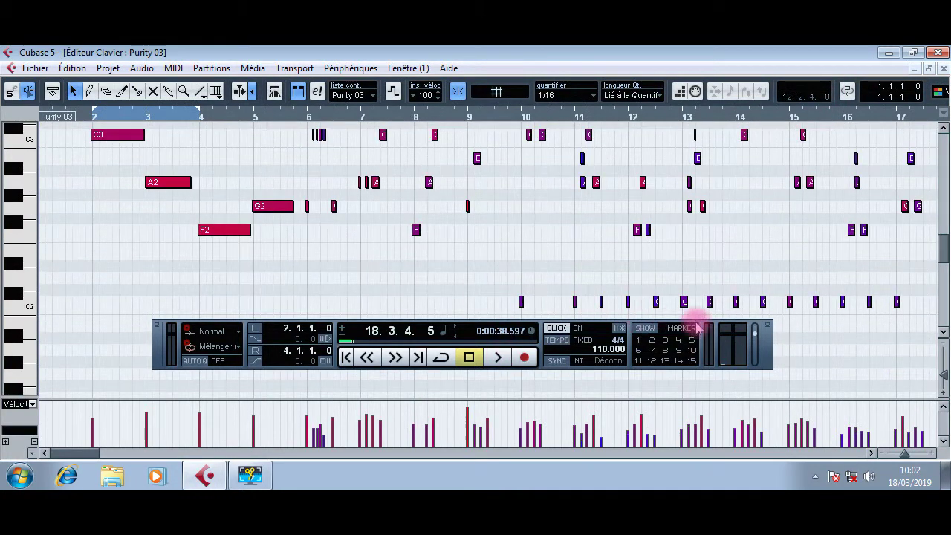
key(F2)
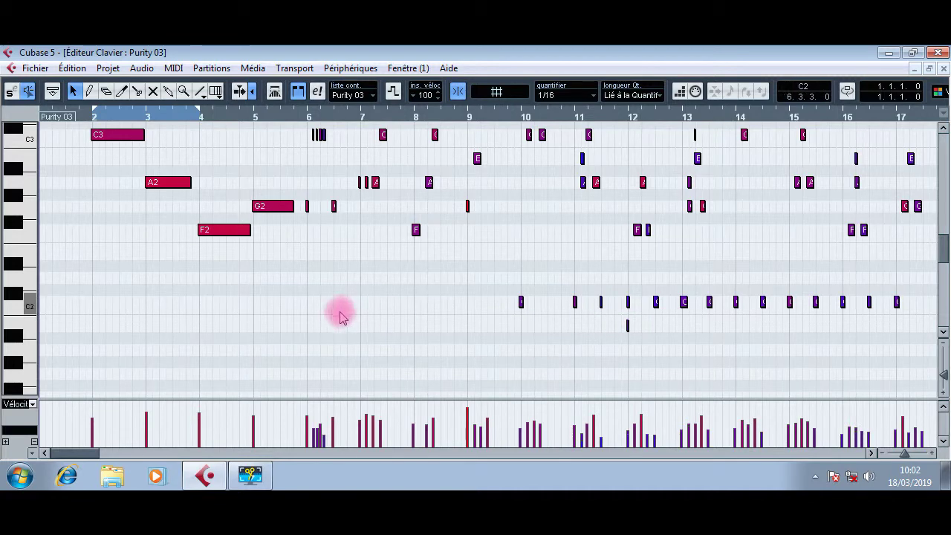
Step: Quantize the bass notes to 1/16 and try shifting them all slightly earlier and back while playing from just before bar 2
scroll(339, 312, up, 2)
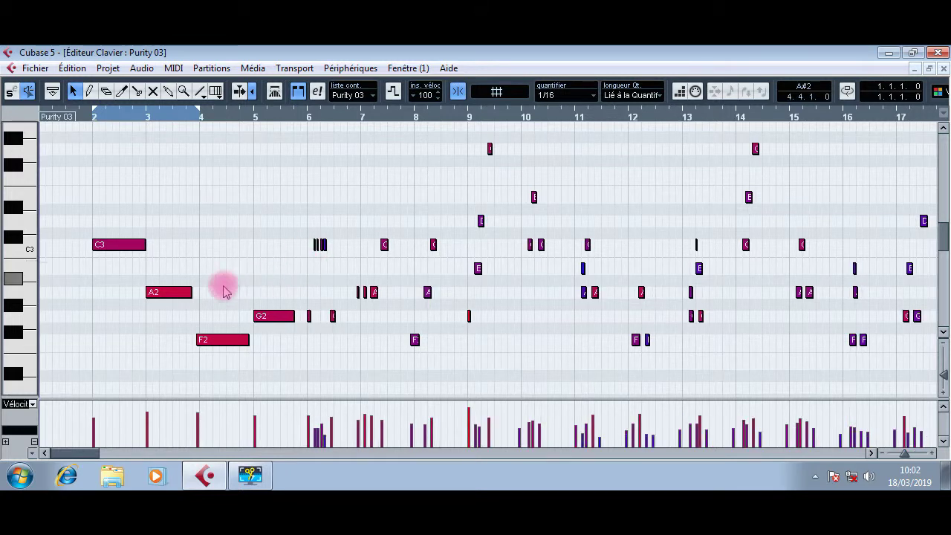
key(ctrl+a)
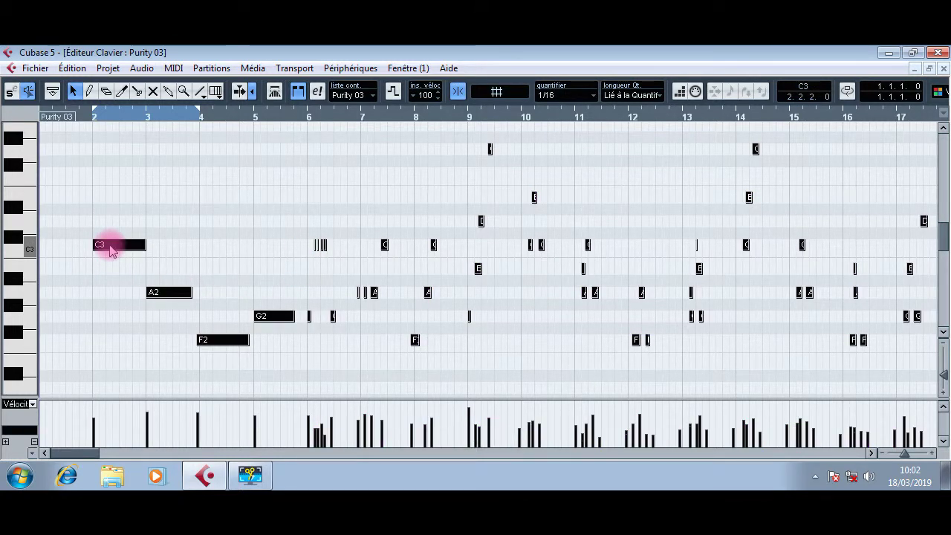
key(ctrl+Left)
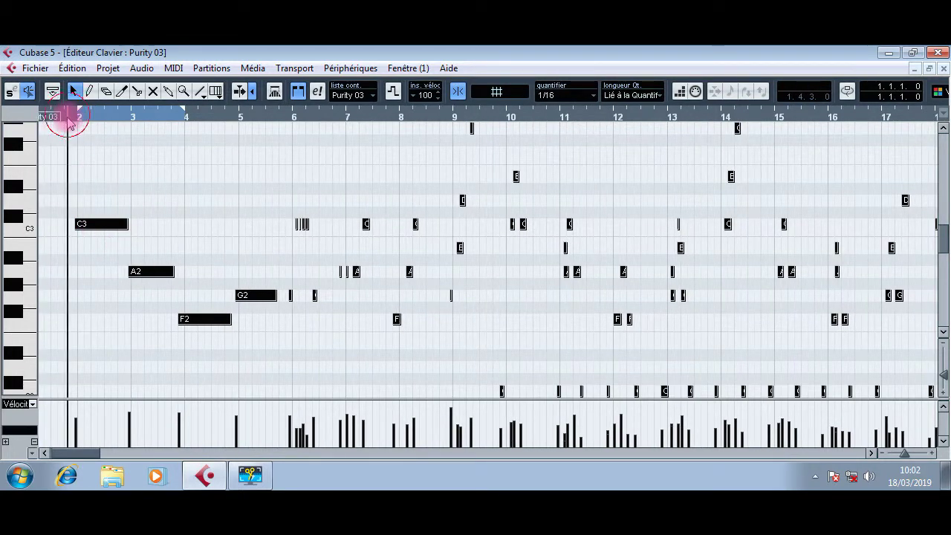
key(space)
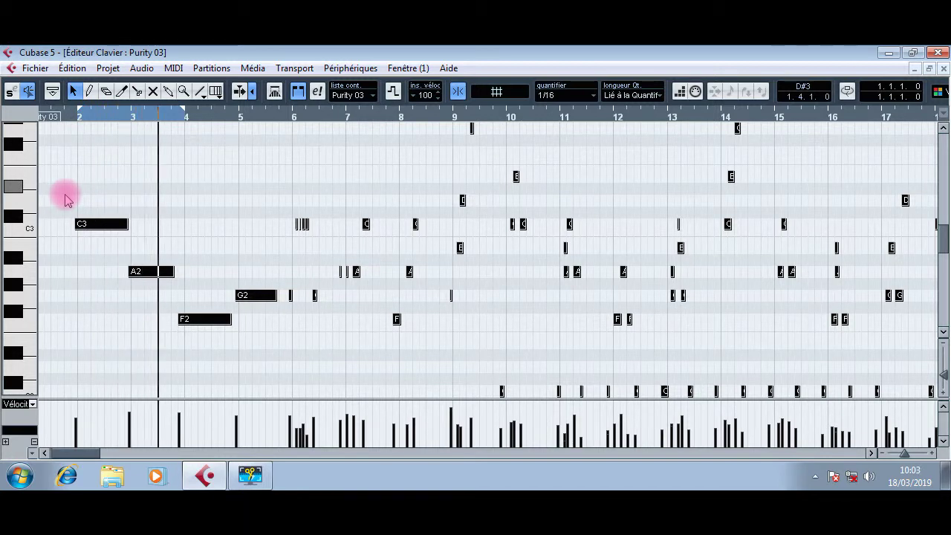
key(ctrl+Right)
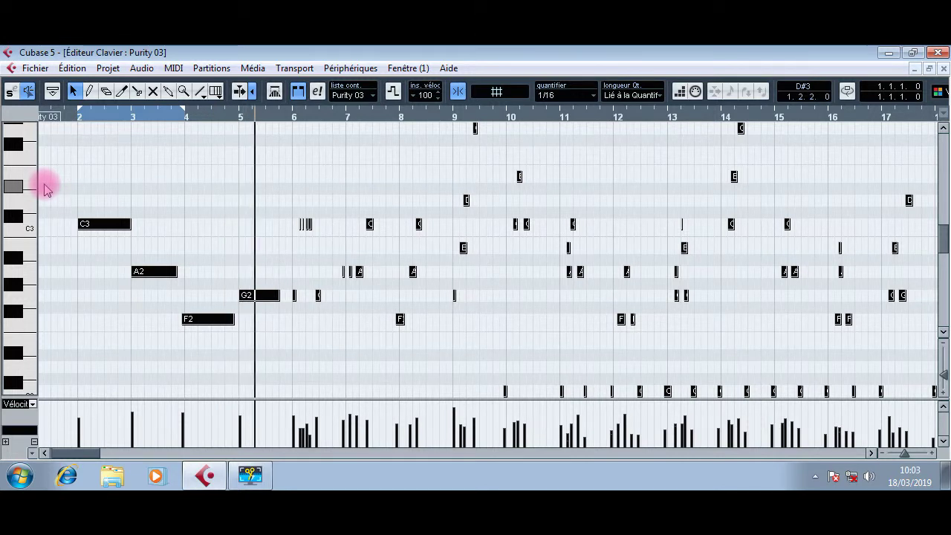
click(210, 293)
drag(194, 371, 261, 312)
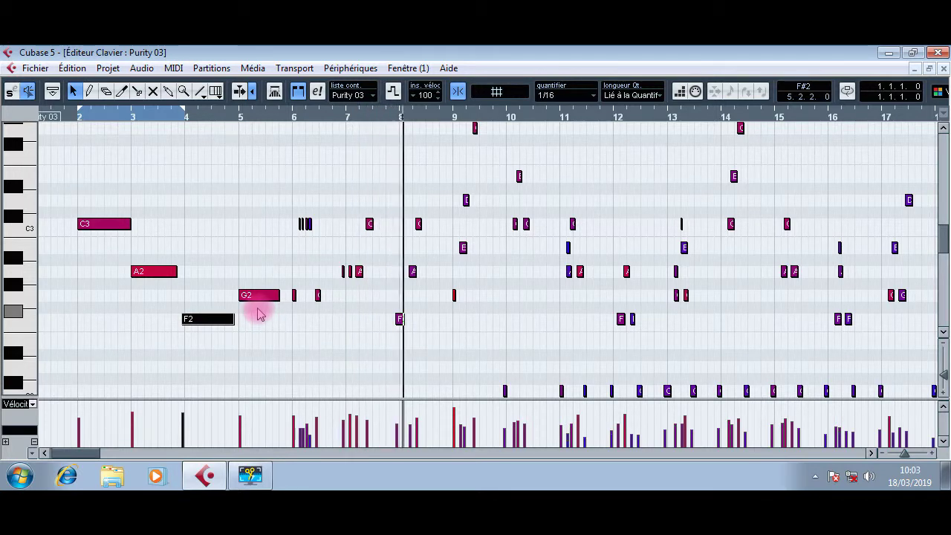
Step: Undo the bass note edits, restore the recorded Purity part and reopen it in the key editor
key(ctrl+z)
key(ctrl+z)
key(ctrl+z)
key(ctrl+z)
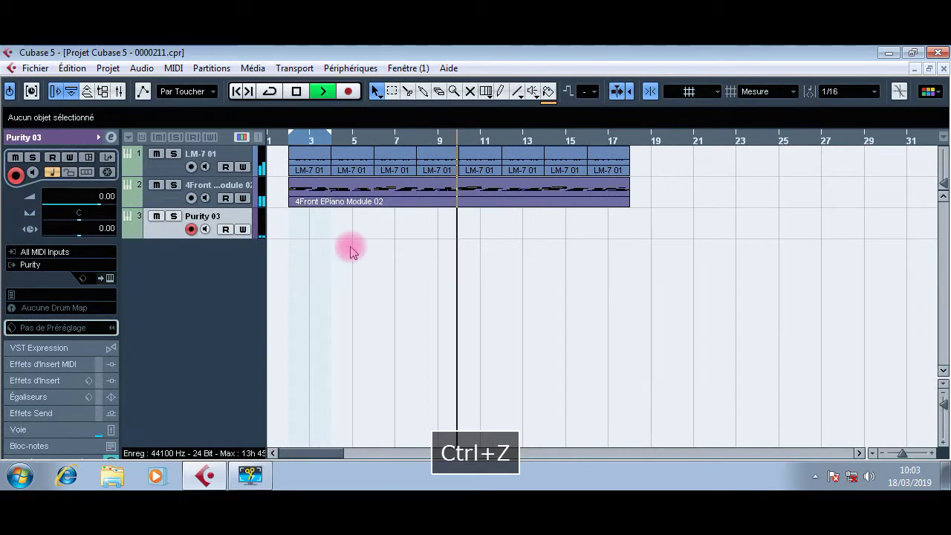
key(ctrl+shift+z)
double_click(359, 215)
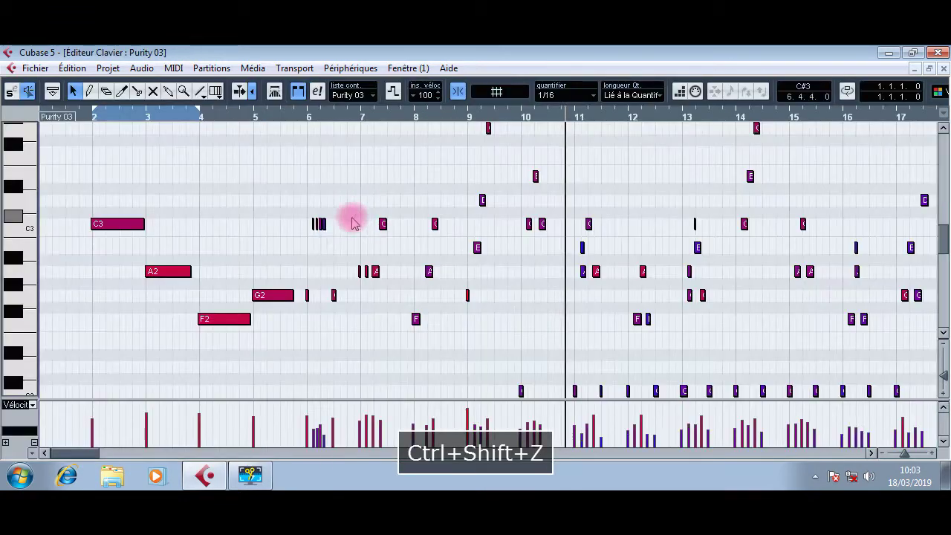
Step: Stop playback and quantize all the recorded bass notes to 1/8
key(space)
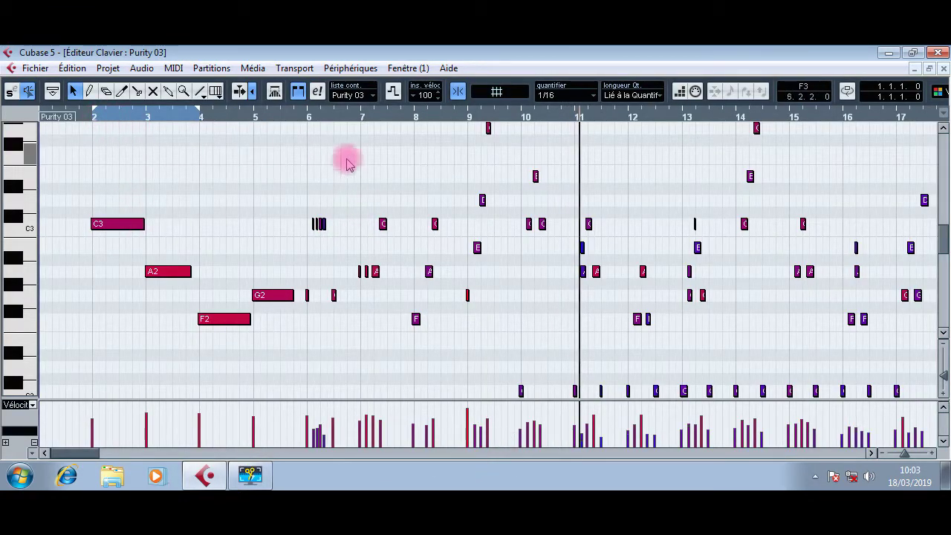
click(576, 94)
click(569, 160)
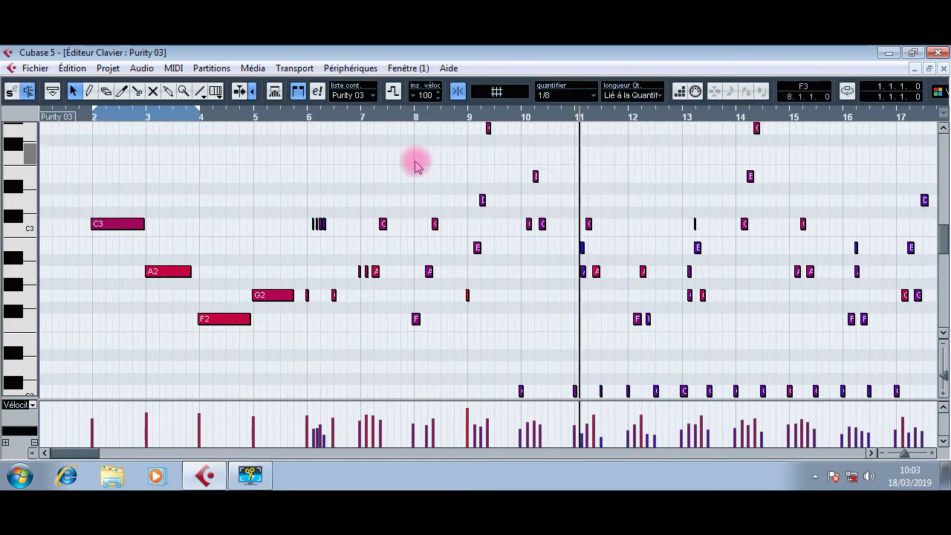
key(q)
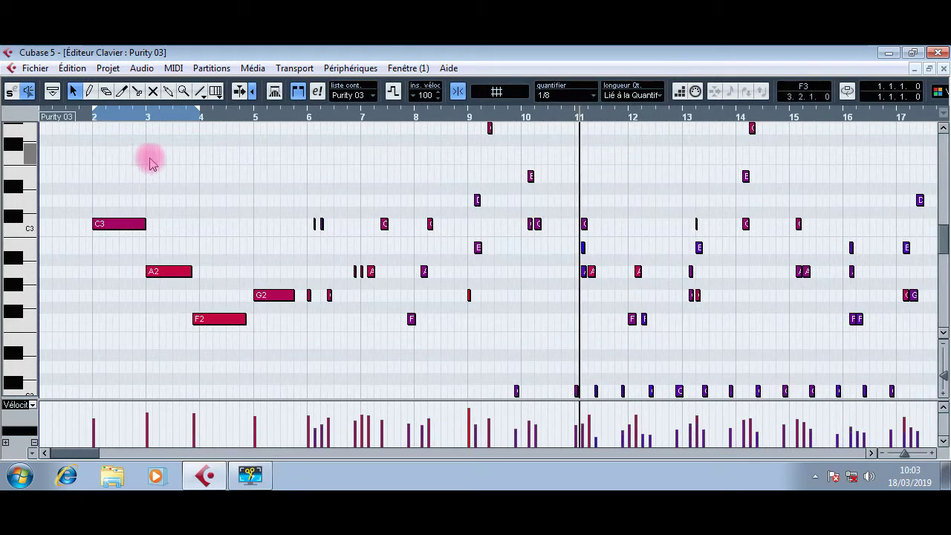
Step: Play the bass part from bar 2, skip ahead to bar 6 to check its timing, and close the key editor
key(space)
click(90, 117)
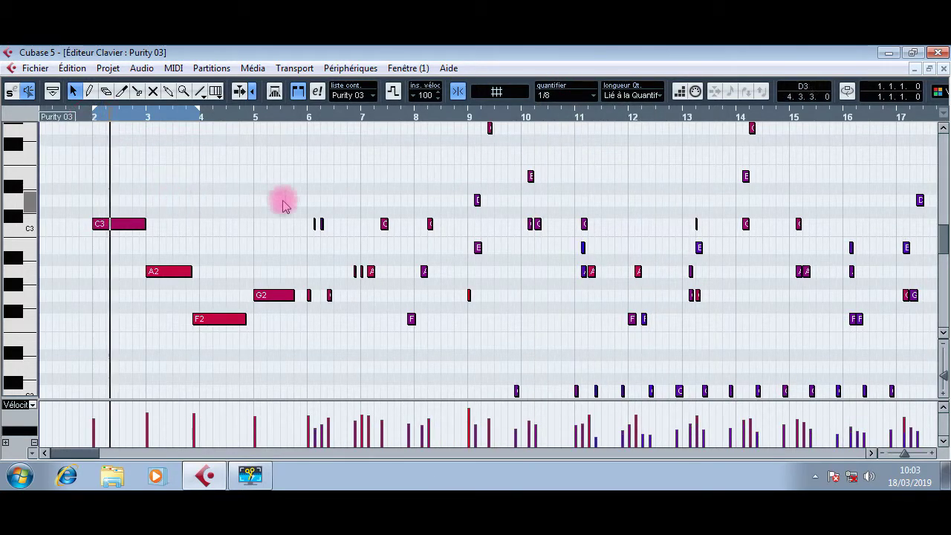
click(308, 119)
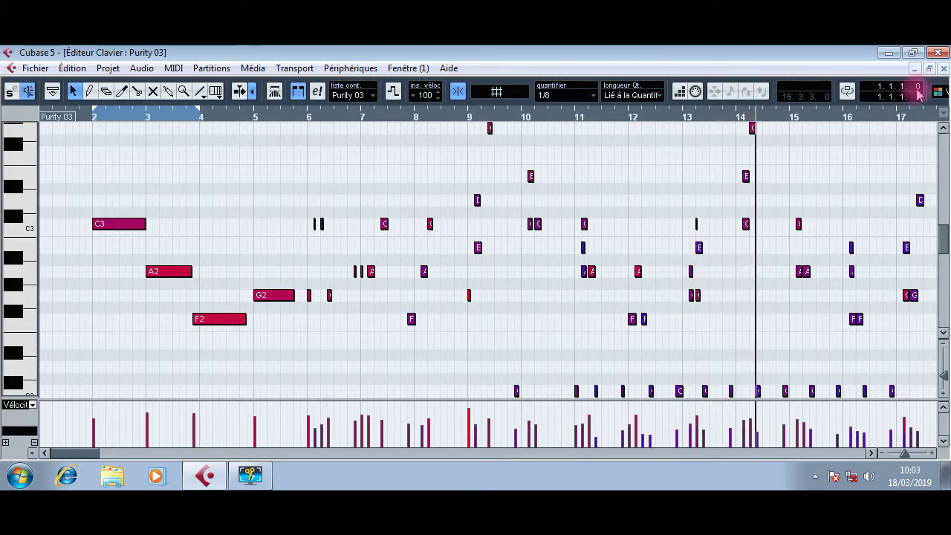
click(944, 68)
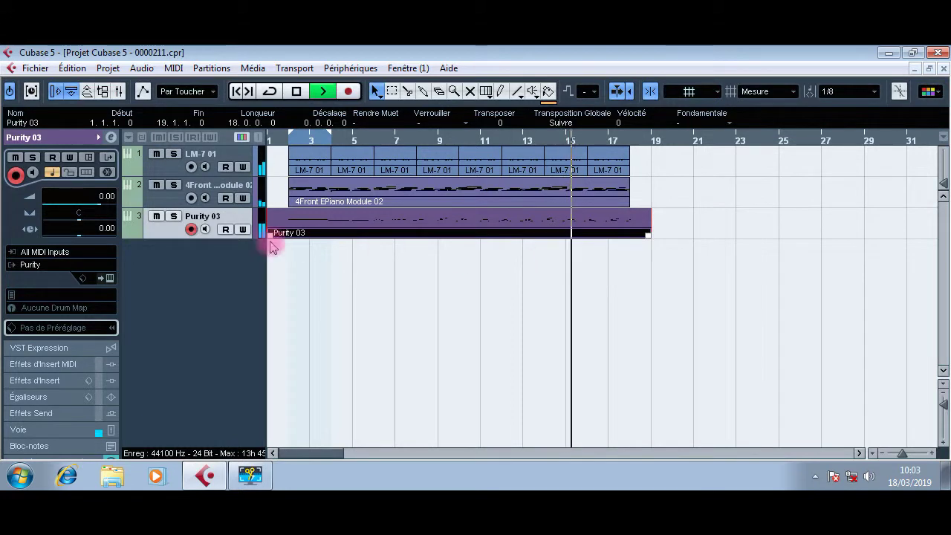
Step: Select the LM-7 track, stop playback just past bar 18 and deselect the Purity part
click(536, 218)
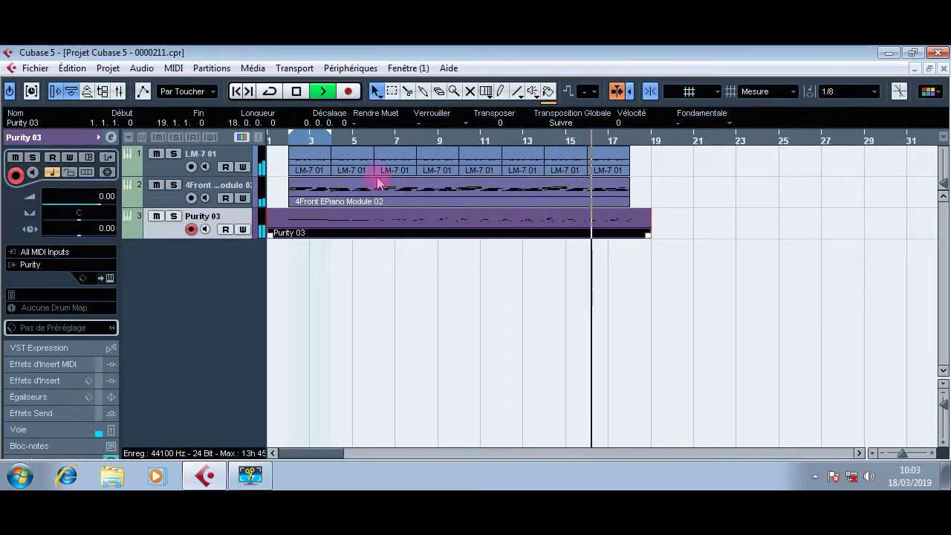
click(227, 157)
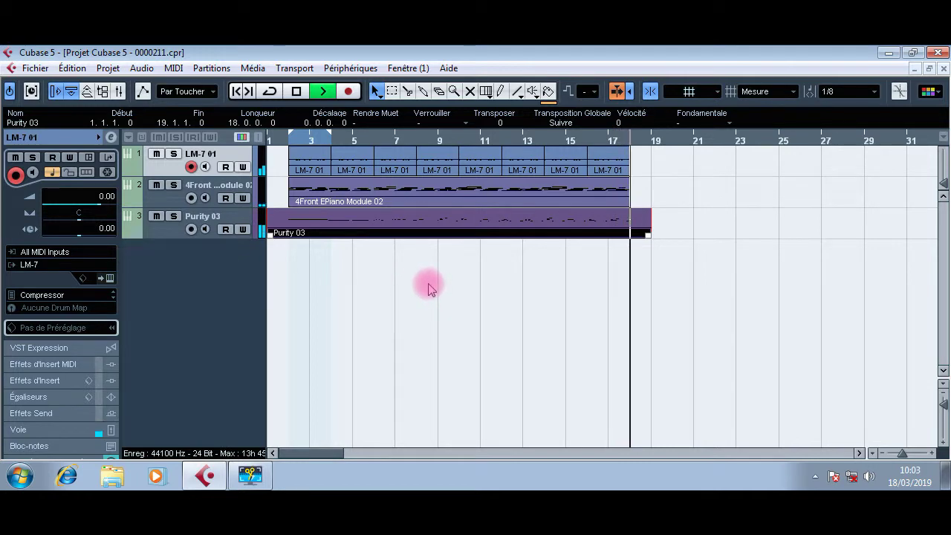
key(space)
click(650, 266)
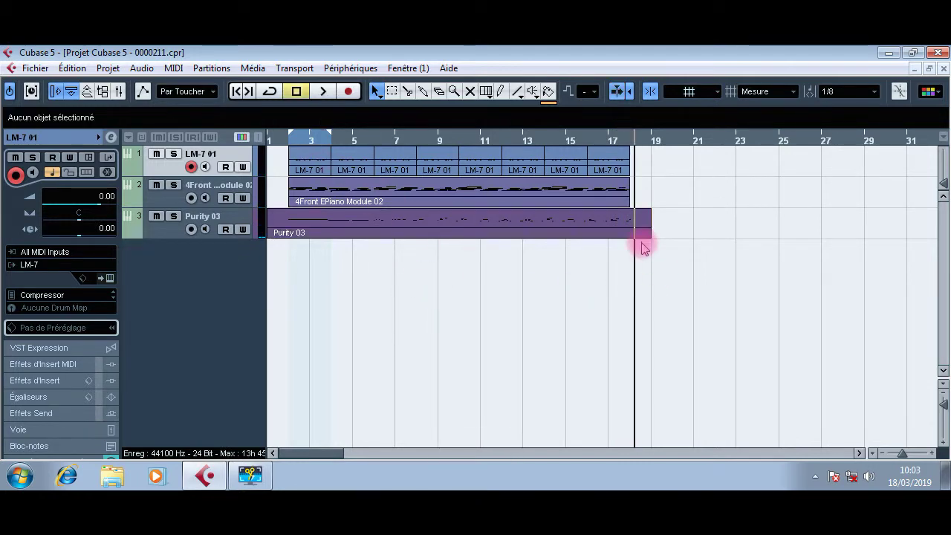
Step: Trim the Purity 03 part to end at bar 18 and delete its last C2 note just before bar 18 in the key editor
drag(646, 237, 631, 238)
double_click(619, 237)
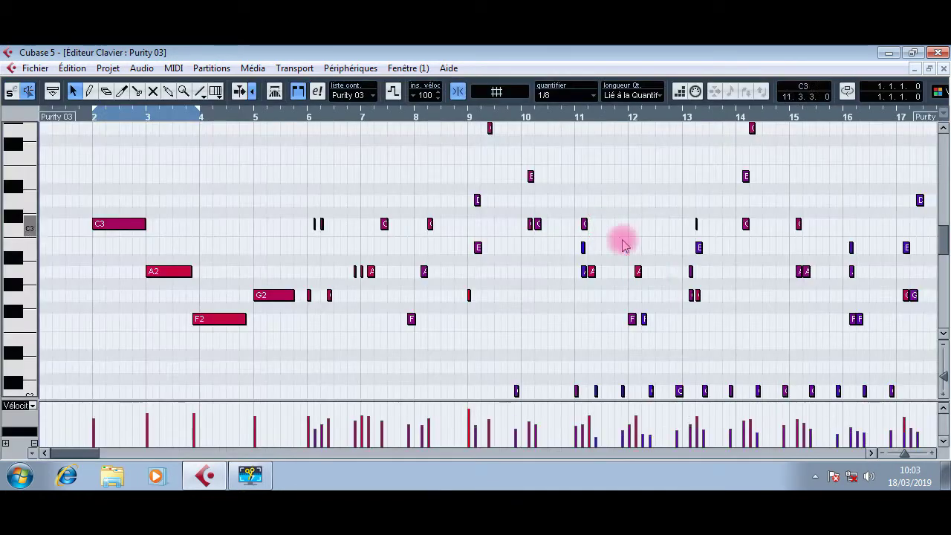
mouse_move(93, 451)
mouse_down()
mouse_move(160, 467)
mouse_move(104, 454)
mouse_up()
scroll(463, 269, down, 4)
drag(318, 242, 389, 179)
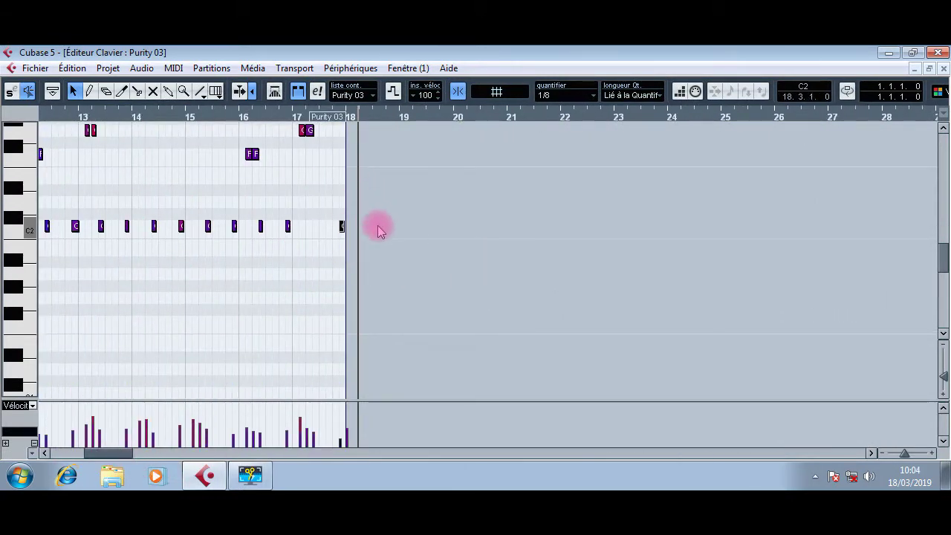
click(377, 230)
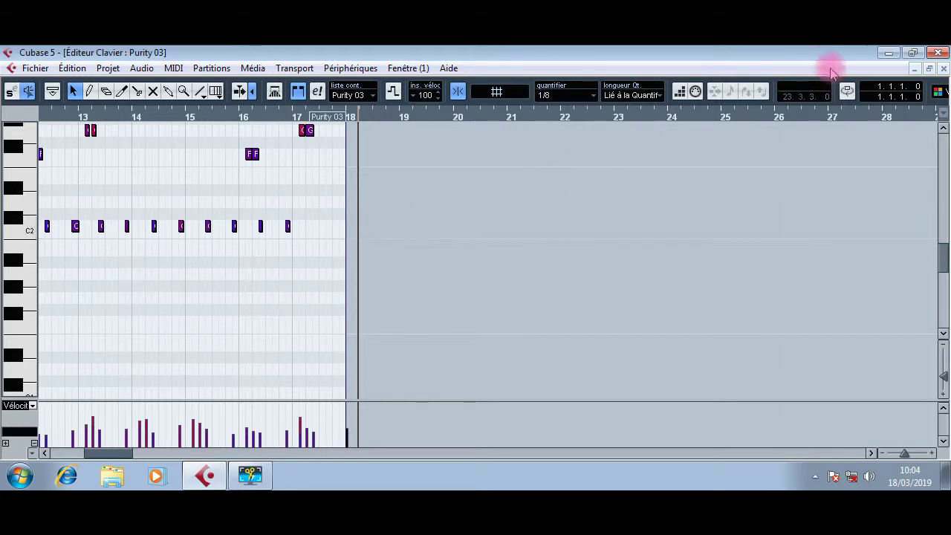
click(944, 68)
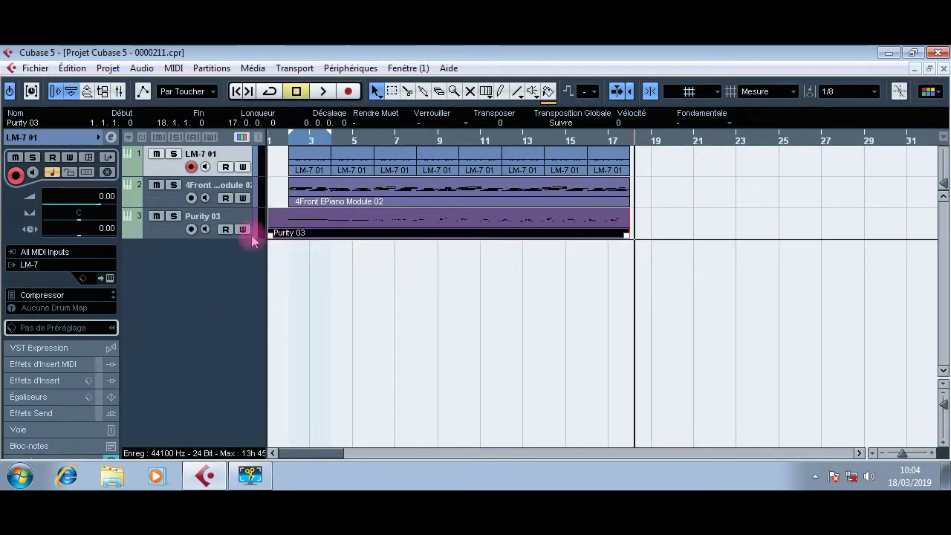
Step: Add one instrument track using the Purity instrument below the Purity 03 track
click(178, 232)
right_click(177, 233)
mouse_move(242, 246)
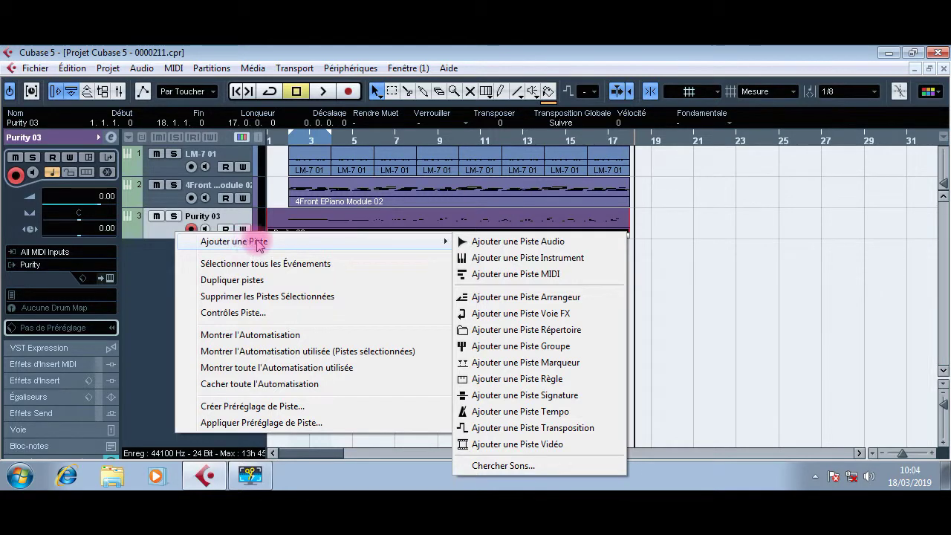
click(524, 258)
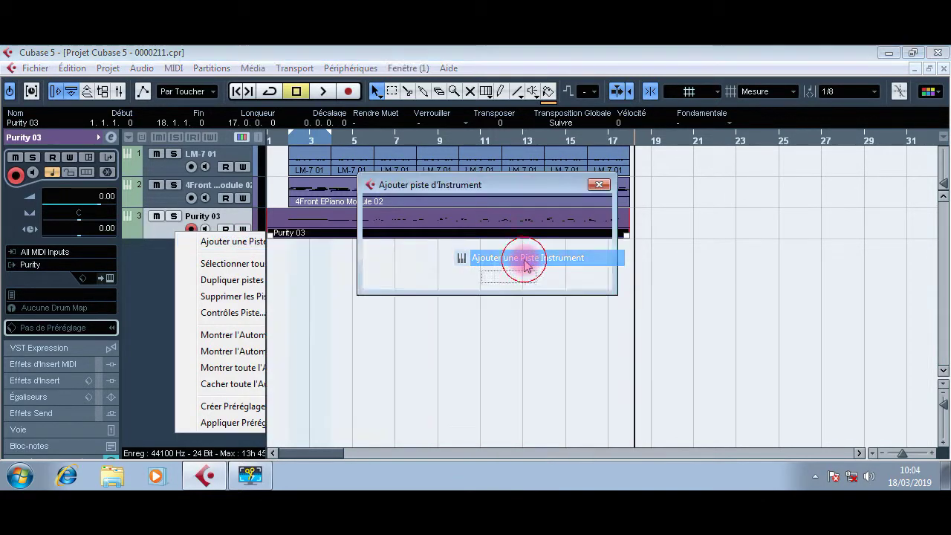
click(472, 222)
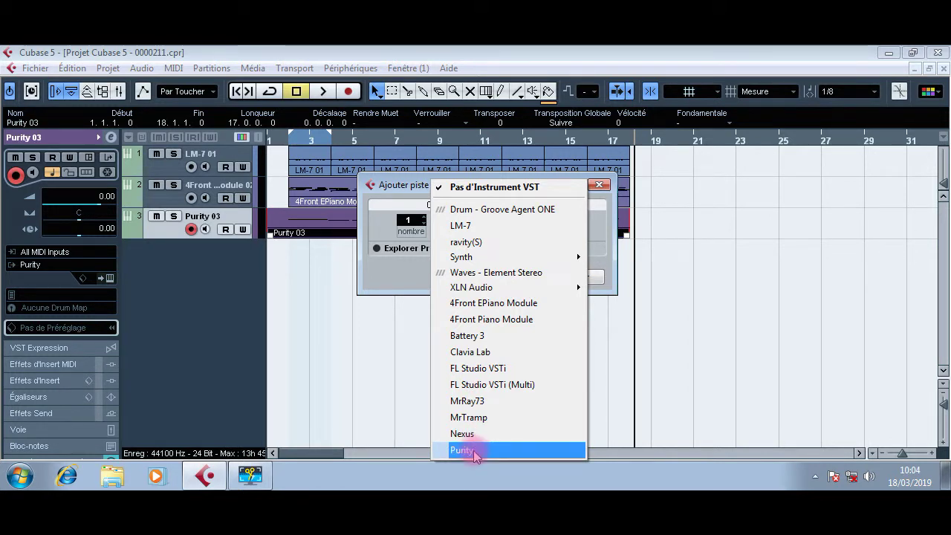
click(475, 450)
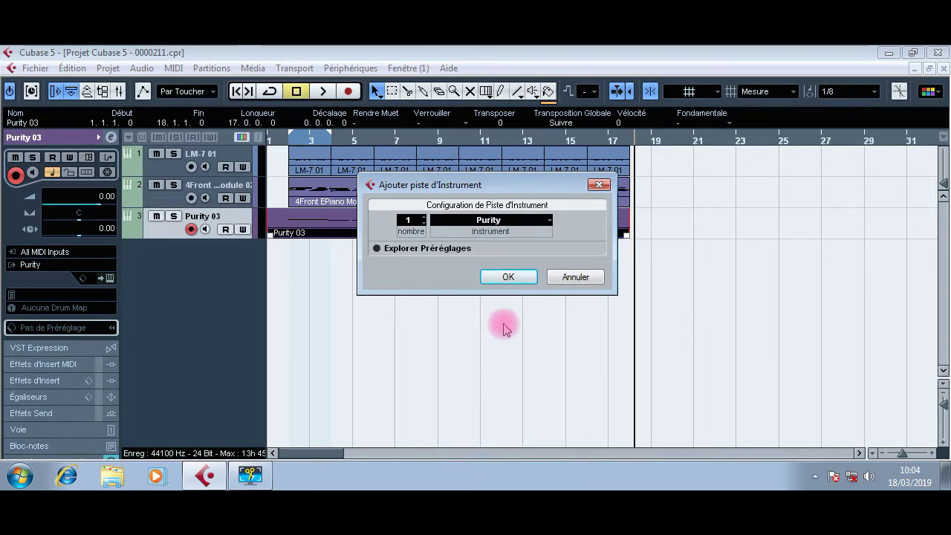
click(508, 276)
Step: Load the V.Ana Strings 1 preset from Purity's Strings category on the new track and close the instrument window
click(110, 278)
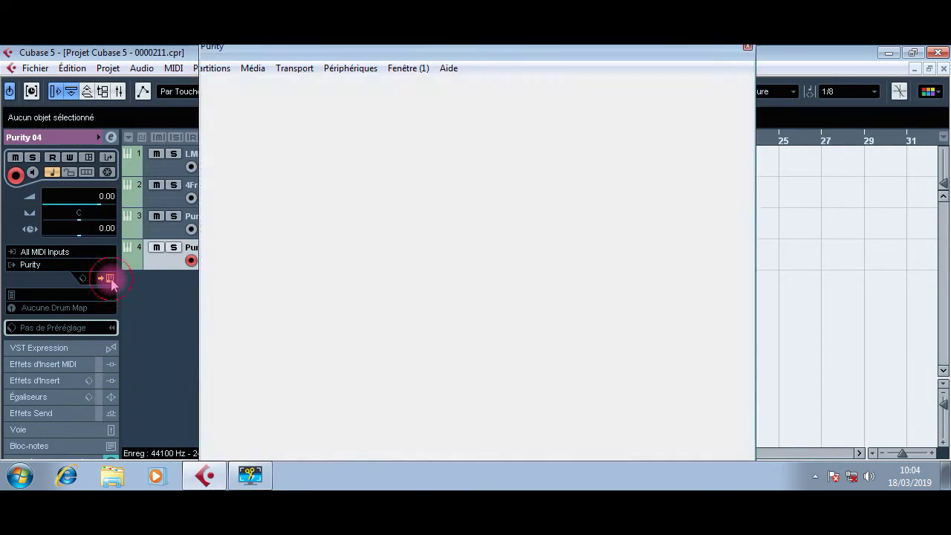
click(566, 443)
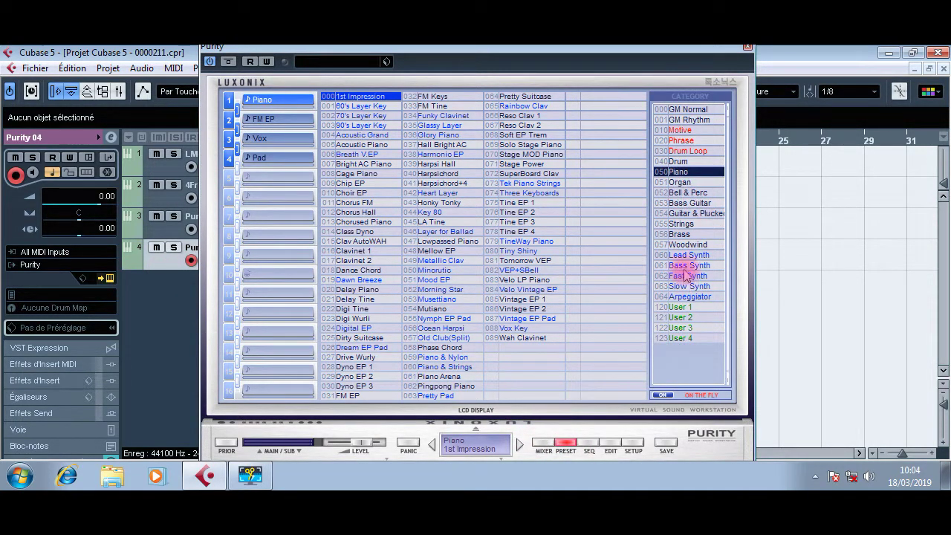
click(691, 224)
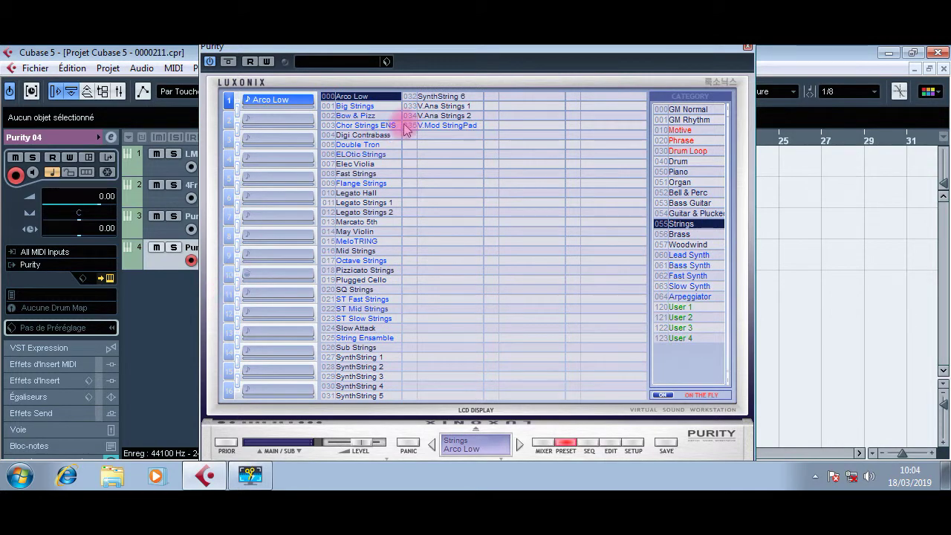
click(430, 108)
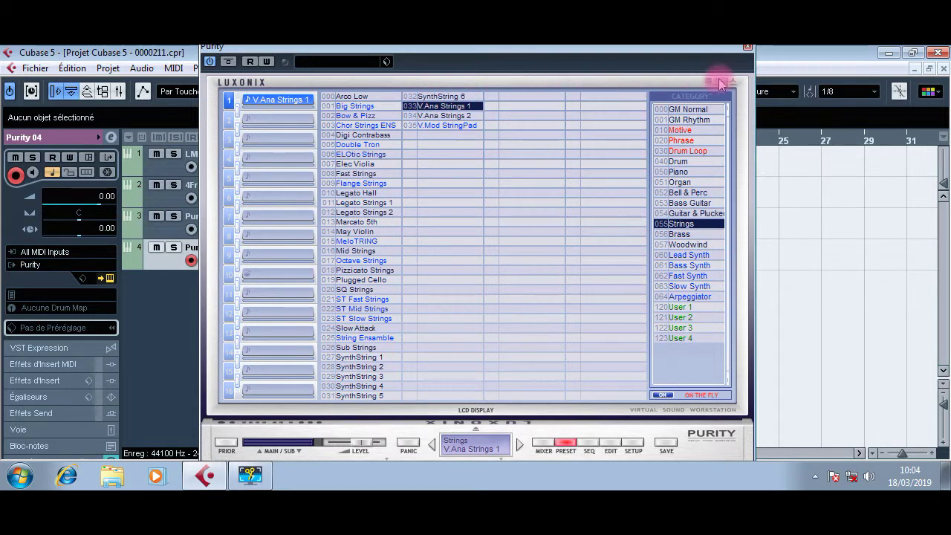
drag(716, 57, 719, 76)
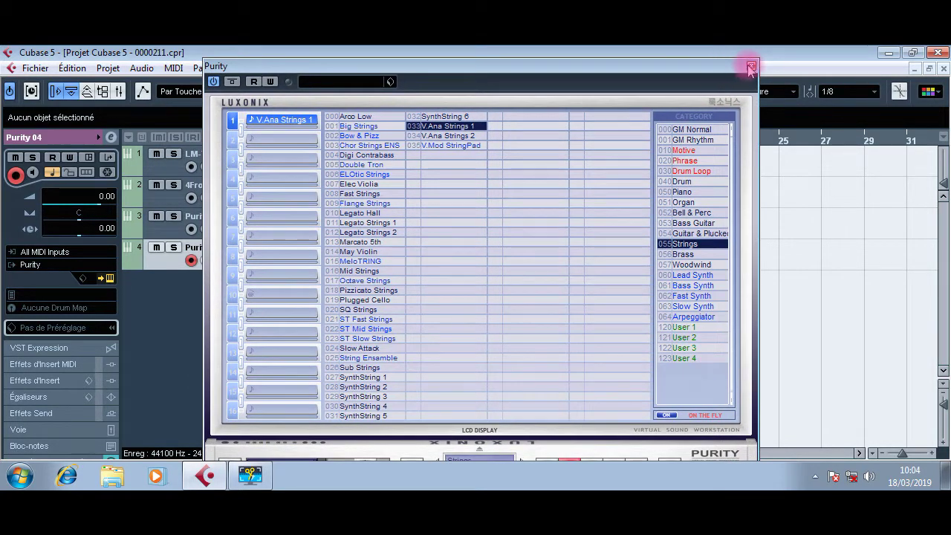
click(751, 66)
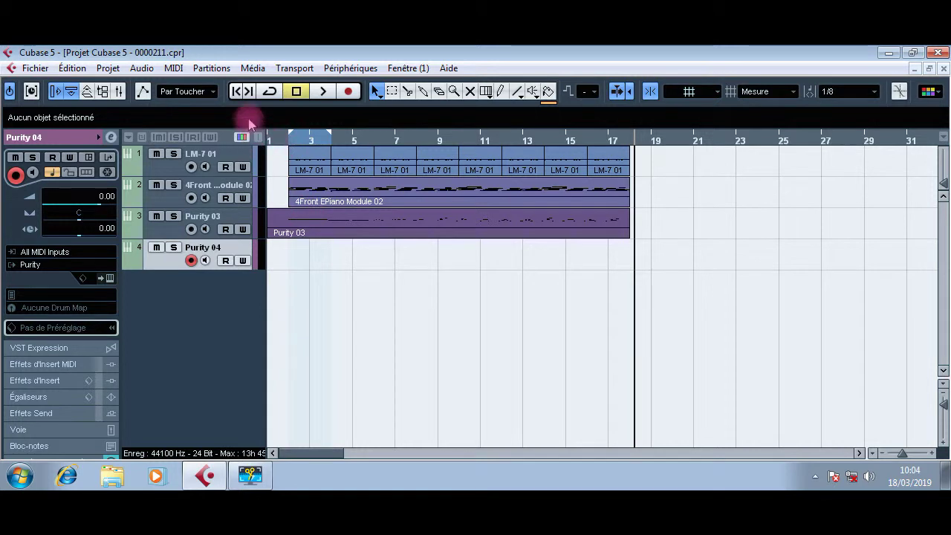
Step: Record a strings part on the Purity 04 track from bar 1 until just past bar 18
click(241, 91)
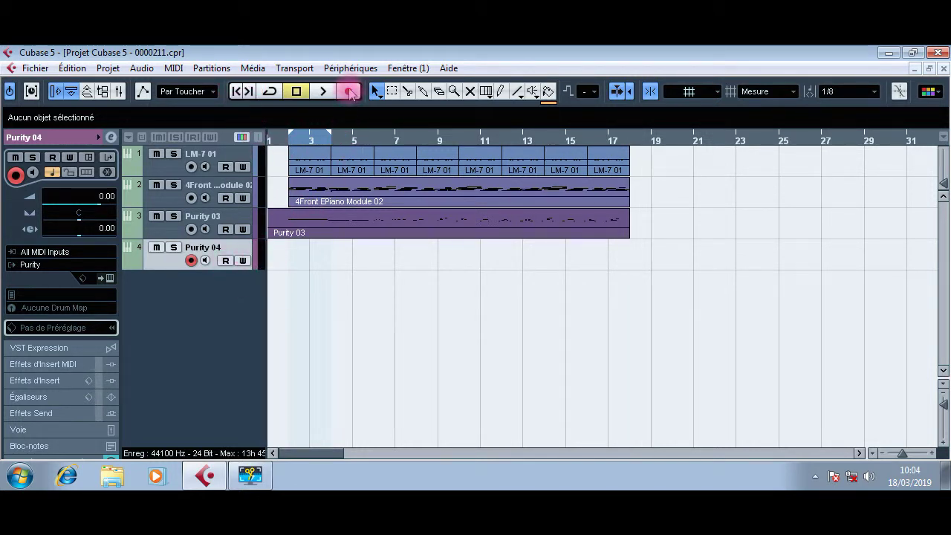
click(349, 91)
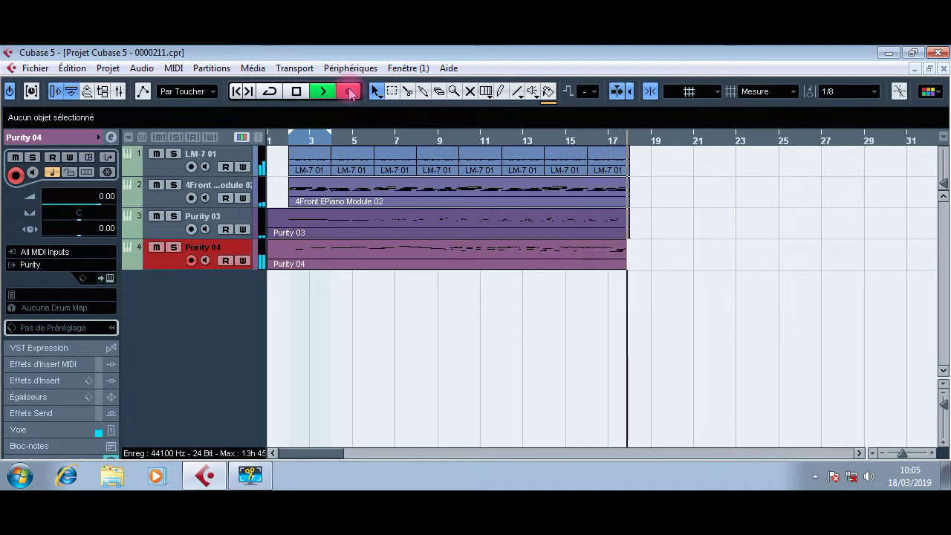
key(space)
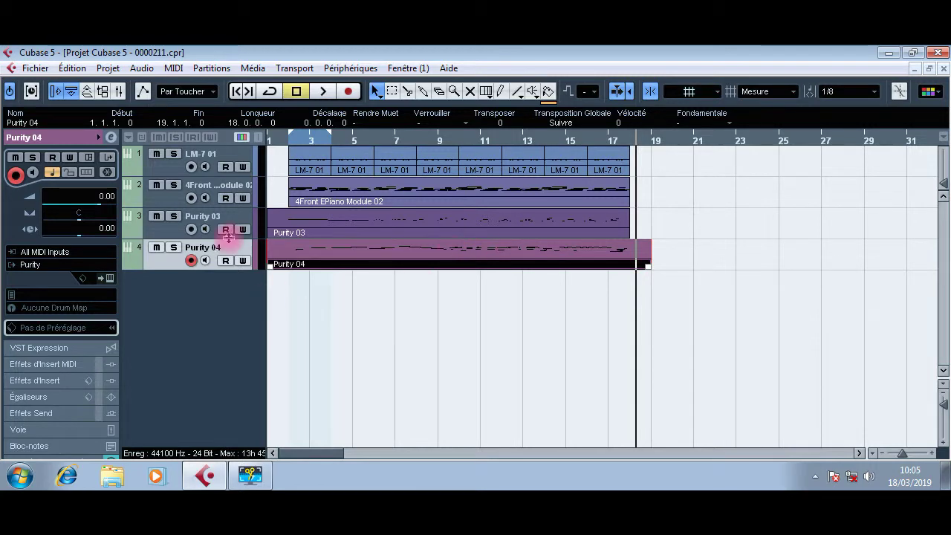
Step: Quantize the recorded strings notes of the Purity 04 part to 1/8 and close the key editor
double_click(377, 255)
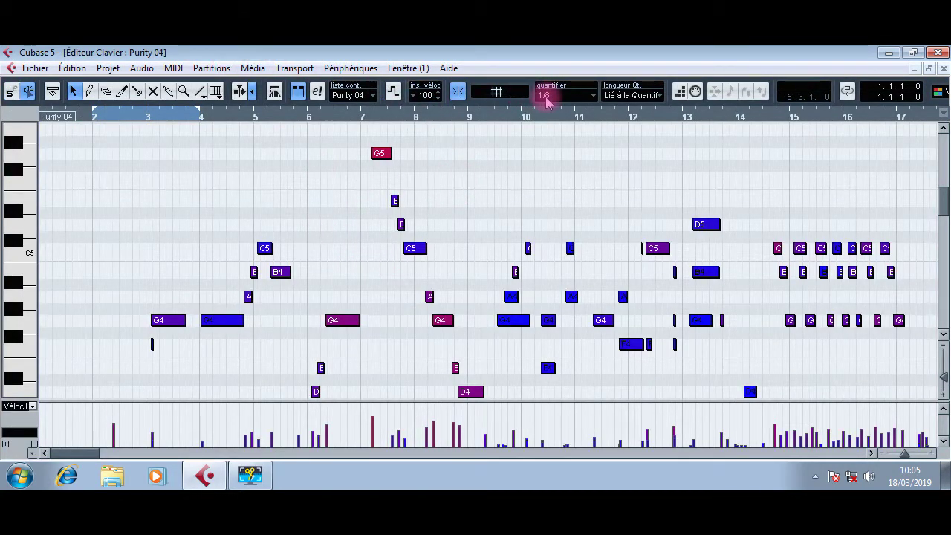
key(q)
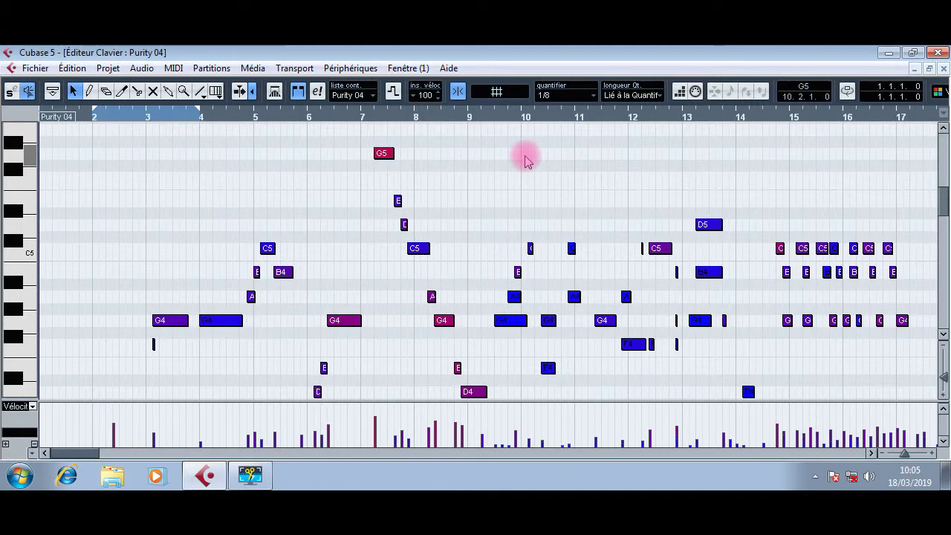
click(944, 68)
Step: Play the arrangement and lower the Purity 04 track's volume to -18.59
key(space)
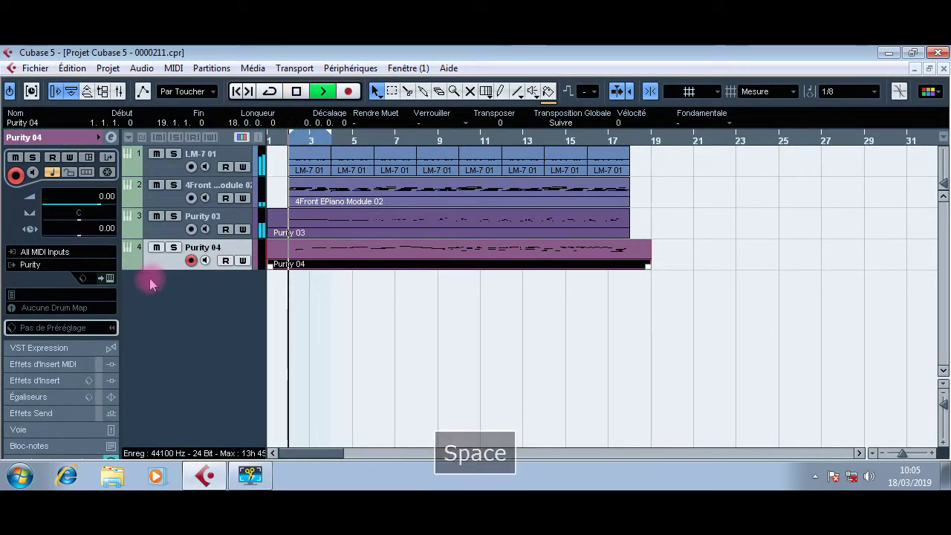
drag(76, 205, 72, 205)
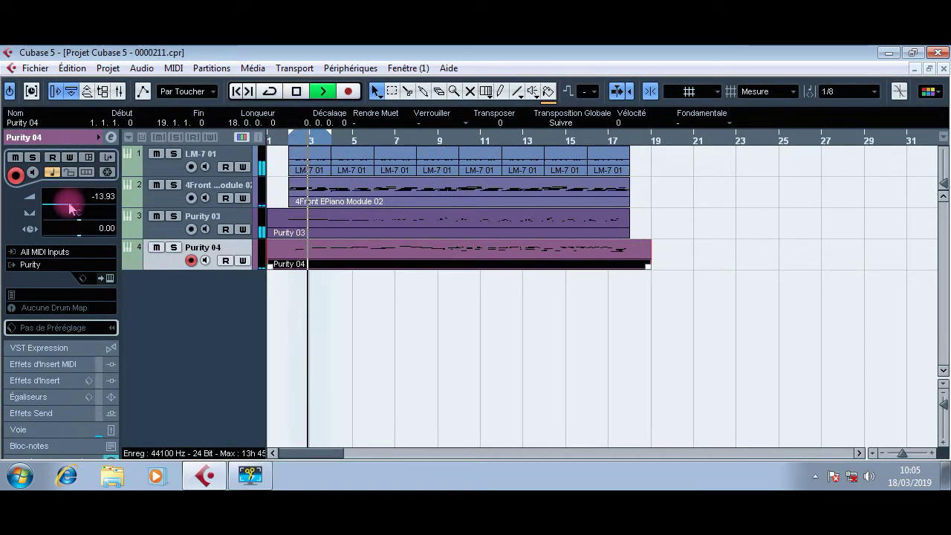
mouse_move(71, 209)
mouse_down()
mouse_move(92, 212)
mouse_move(65, 212)
mouse_up()
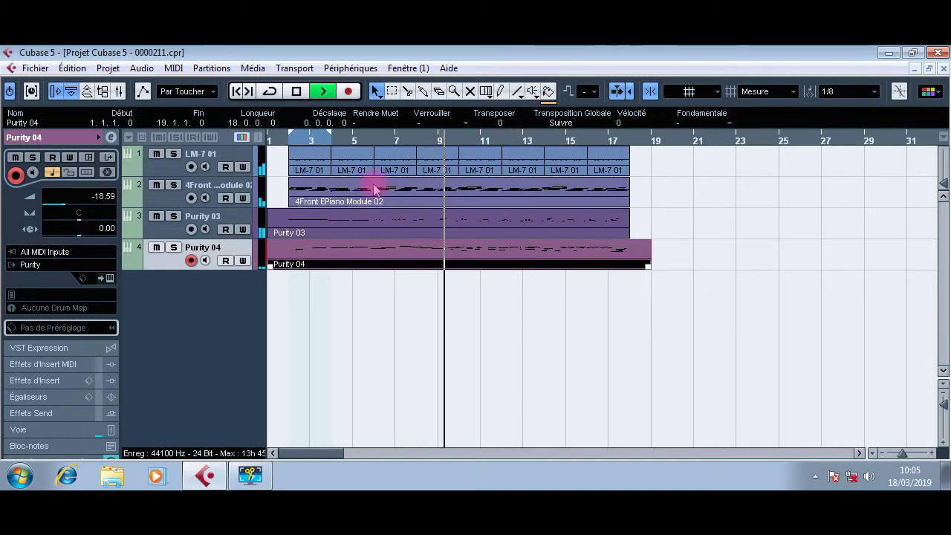
Step: Trim the Purity 04 part to span bars 2 to 18, trim the Purity 03 part's start to bar 2, and stop playback
drag(647, 266, 631, 270)
click(295, 287)
drag(270, 264, 288, 265)
click(271, 232)
drag(271, 233, 290, 233)
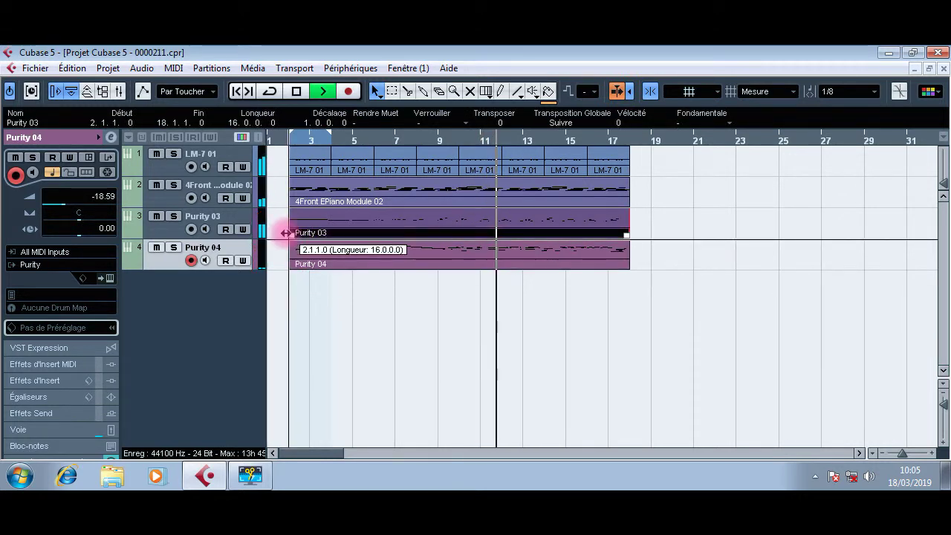
key(space)
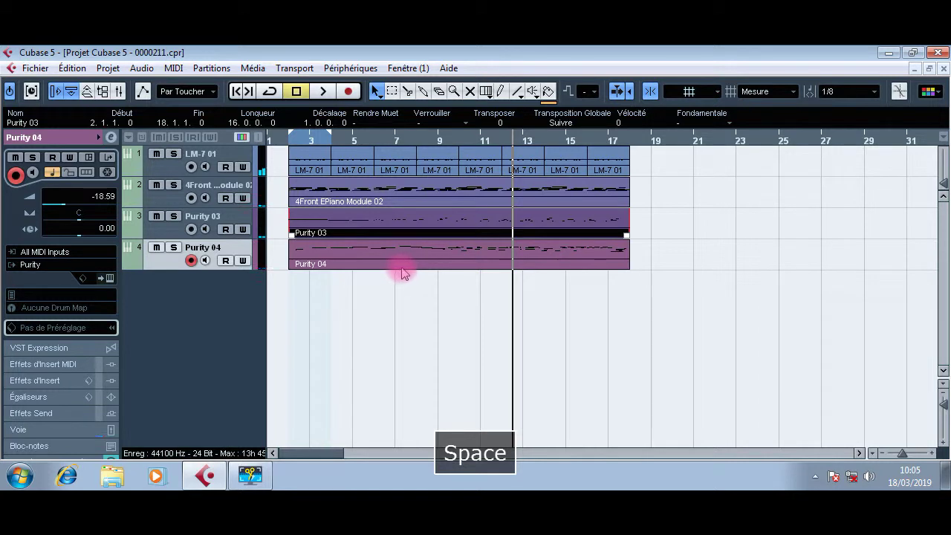